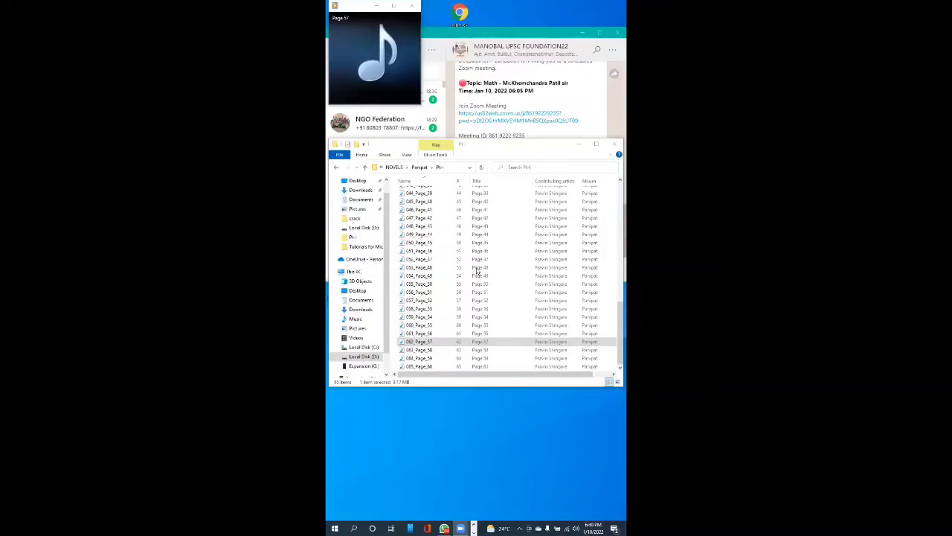
# - Show the desktop and start Word by running winword
pyautogui.hotkey('alt', 'Tab')
pyautogui.press('Tab')
pyautogui.press('Tab')
pyautogui.press('Tab')
pyautogui.press('Tab')
pyautogui.press('super+d')
pyautogui.press('super+r')
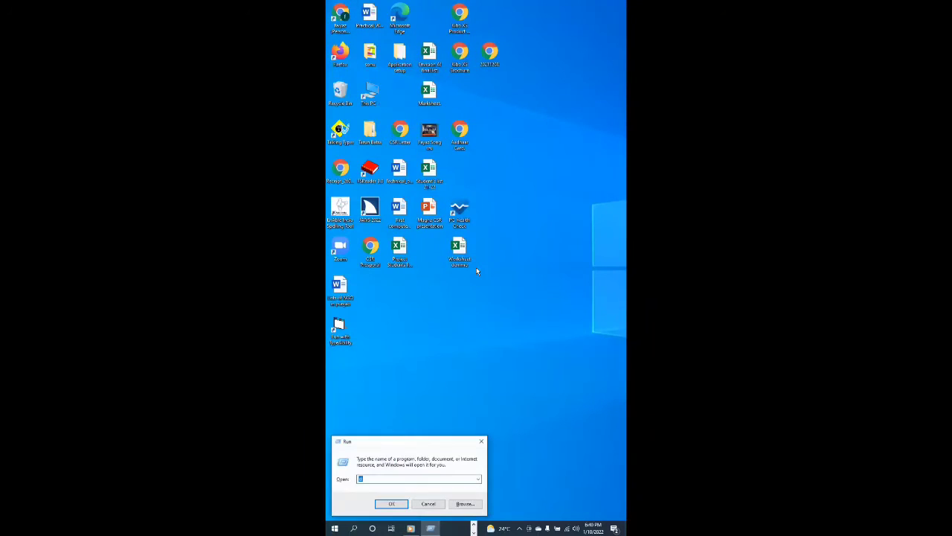
pyautogui.write('winword')
pyautogui.press('Return')
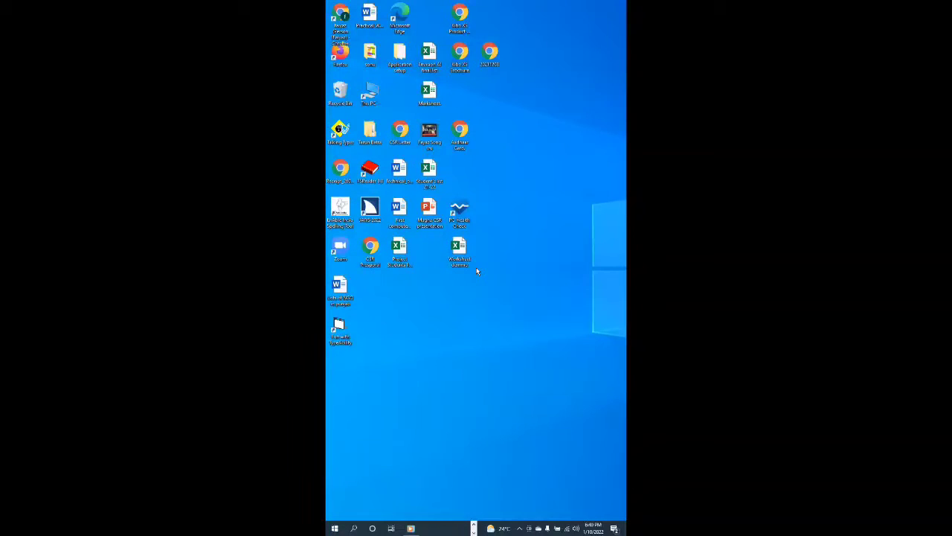
# - Look through the desktop shortcuts and running windows for Word
pyautogui.press('Down')
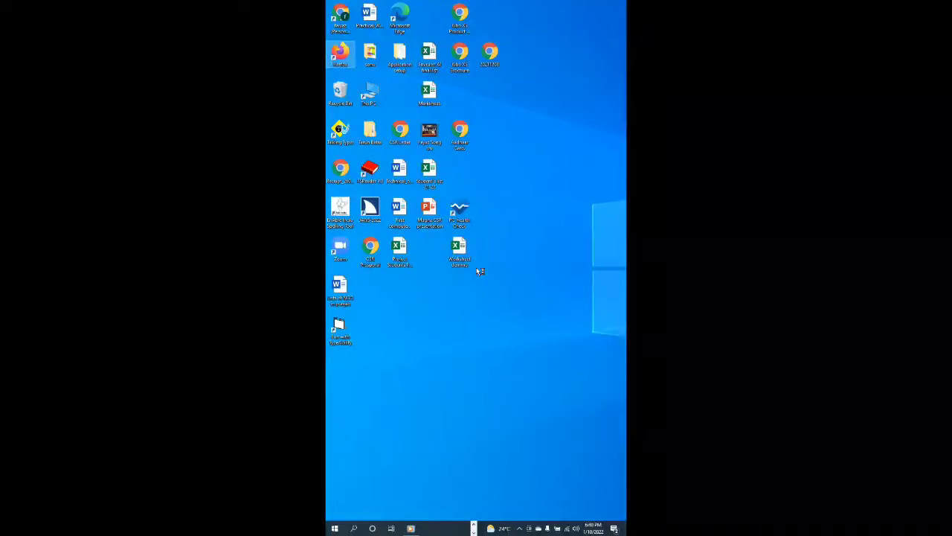
pyautogui.press('Up')
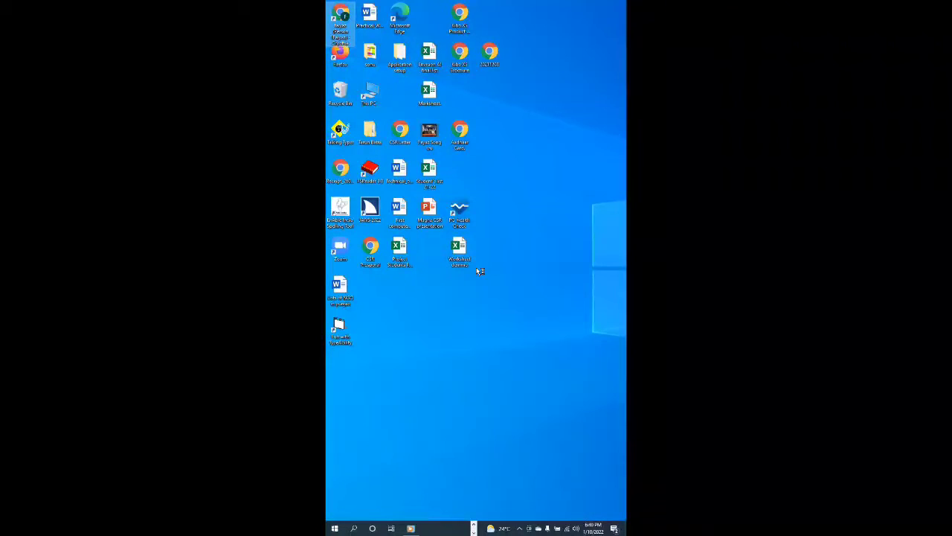
pyautogui.hotkey('alt', 'Tab')
pyautogui.hotkey('alt', 'Tab')
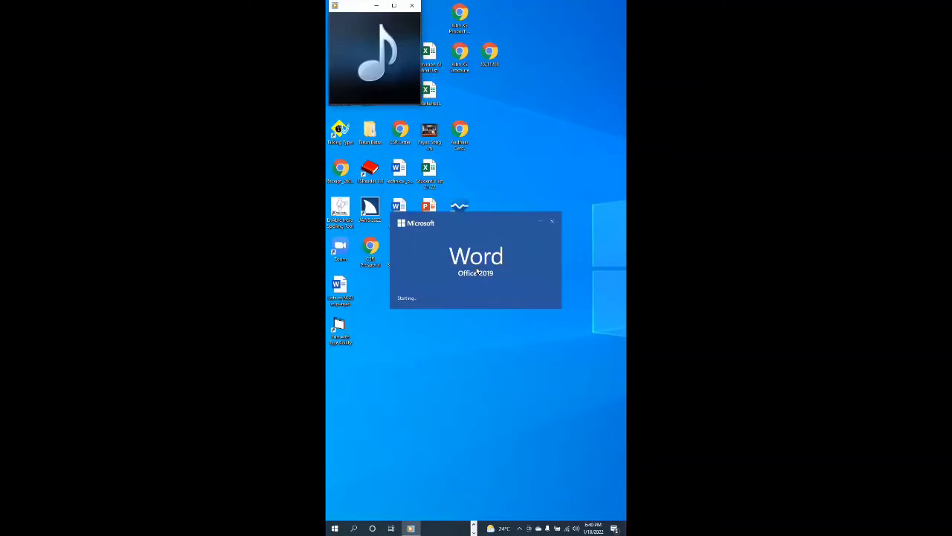
pyautogui.hotkey('alt', 'Tab')
pyautogui.hotkey('alt', 'Tab')
pyautogui.hotkey('alt', 'Tab')
pyautogui.hotkey('alt', 'Tab')
pyautogui.hotkey('alt', 'Tab')
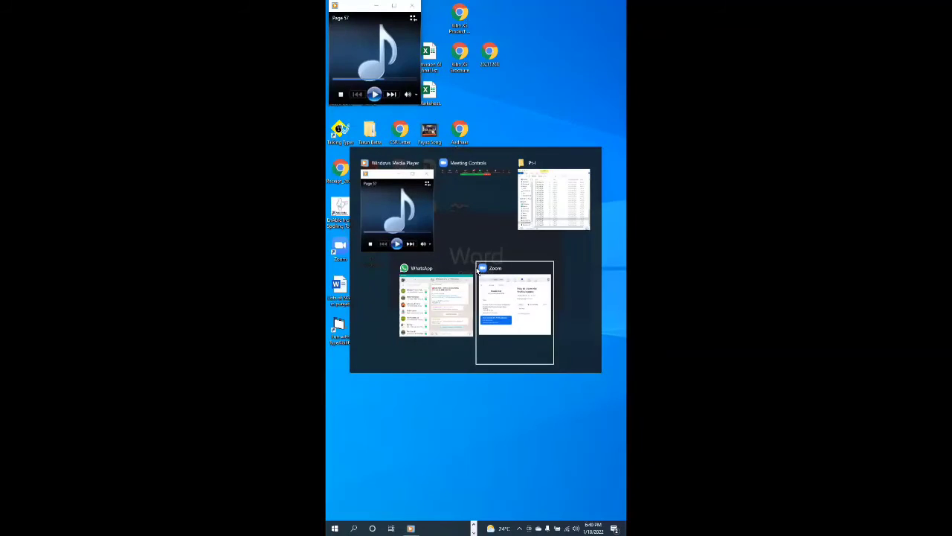
pyautogui.hotkey('alt', 'Tab')
pyautogui.hotkey('alt', 'Tab')
pyautogui.hotkey('alt', 'Tab')
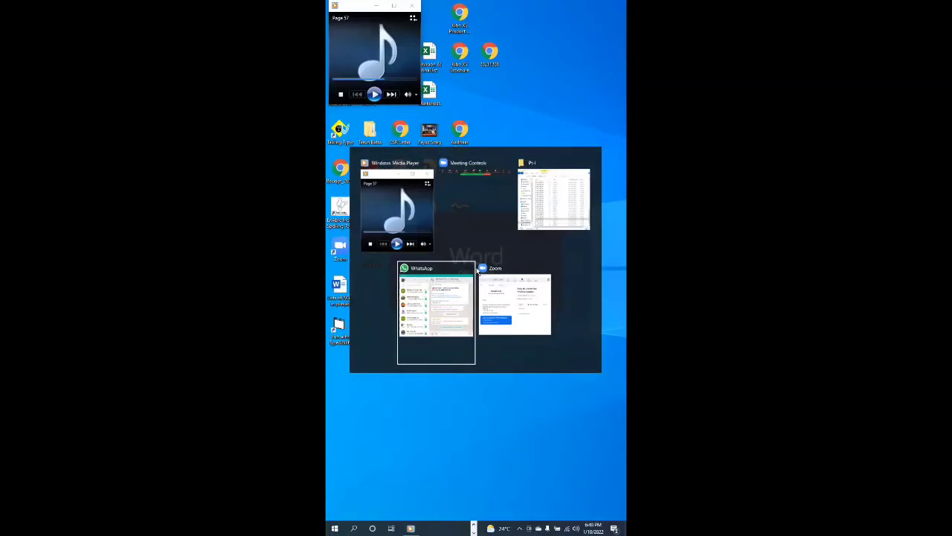
pyautogui.hotkey('alt', 'Tab')
pyautogui.hotkey('alt', 'Tab')
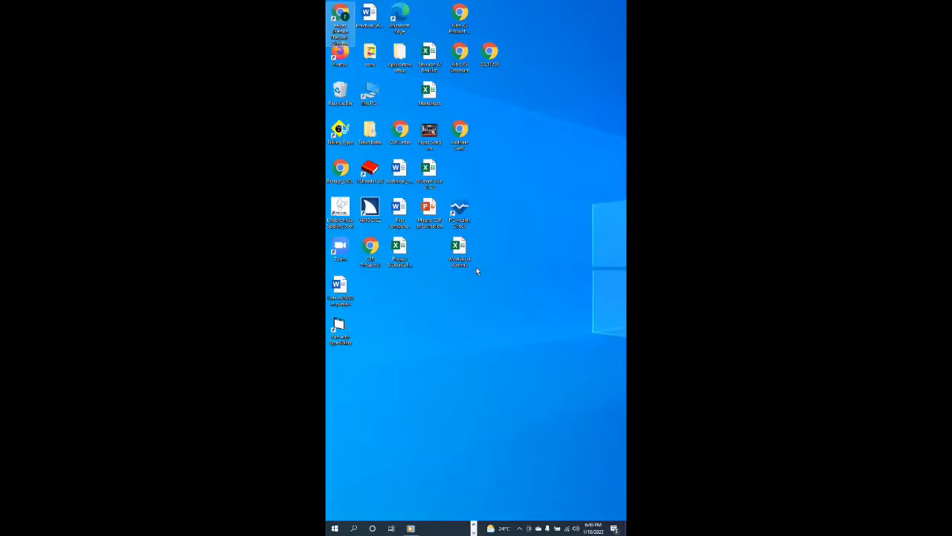
# - Relaunch Word with the recalled winword command and go to its New templates page
pyautogui.press('super+r')
pyautogui.press('Down')
pyautogui.press('Up')
pyautogui.press('Return')
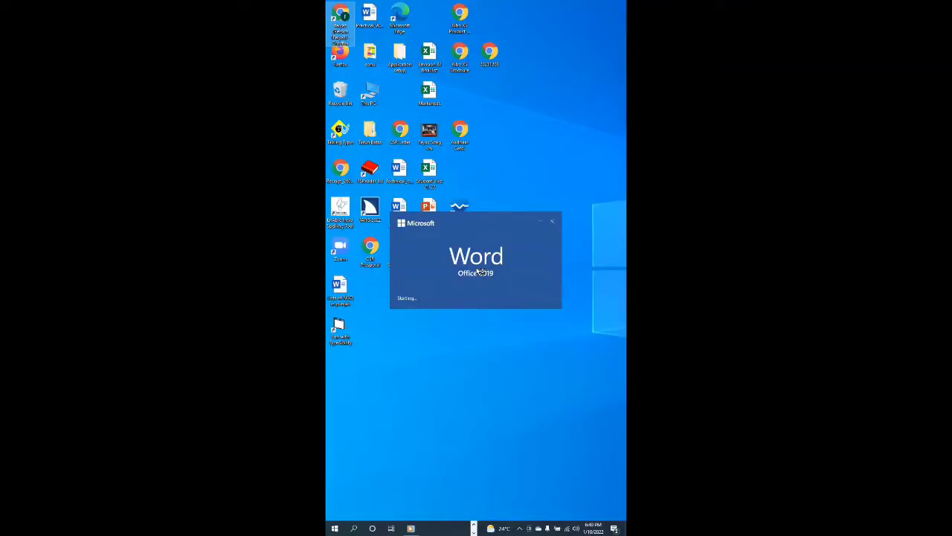
pyautogui.press('Down')
pyautogui.press('Return')
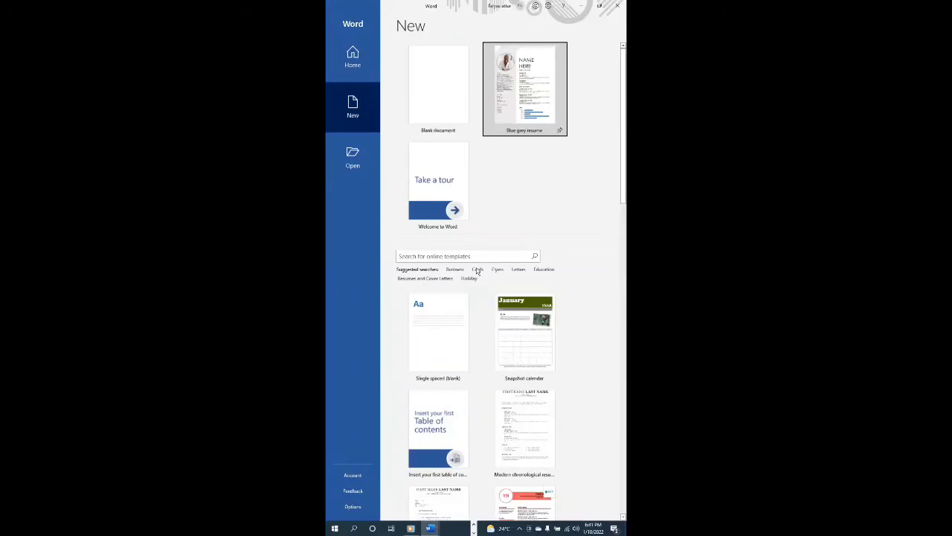
# - Switch to Word and create a document from the Blank document tile on the start page
pyautogui.hotkey('alt', 'Tab')
pyautogui.press('Tab')
pyautogui.press('Tab')
pyautogui.press('Tab')
pyautogui.press('Tab')
pyautogui.press('Tab')
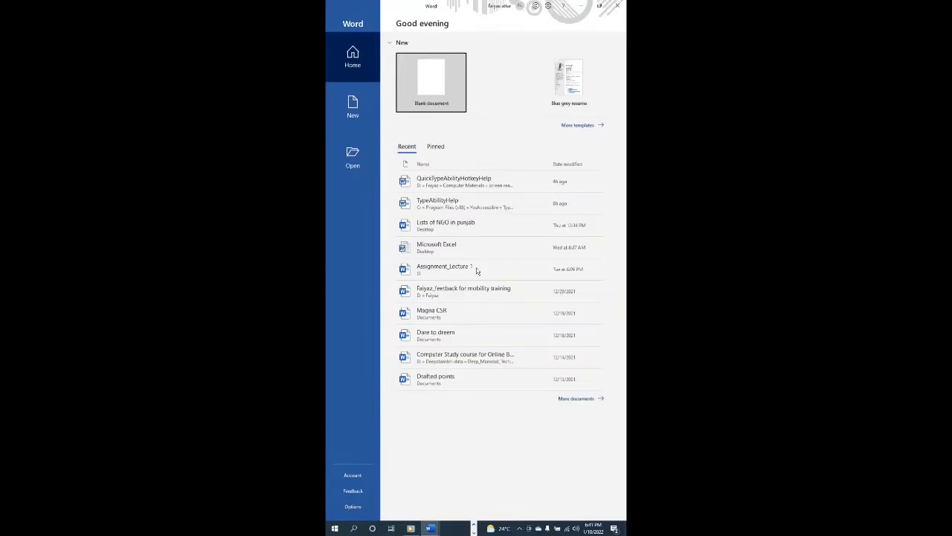
pyautogui.press('Right')
pyautogui.press('Left')
pyautogui.press('Tab')
pyautogui.press('Tab')
pyautogui.press('Tab')
pyautogui.press('Tab')
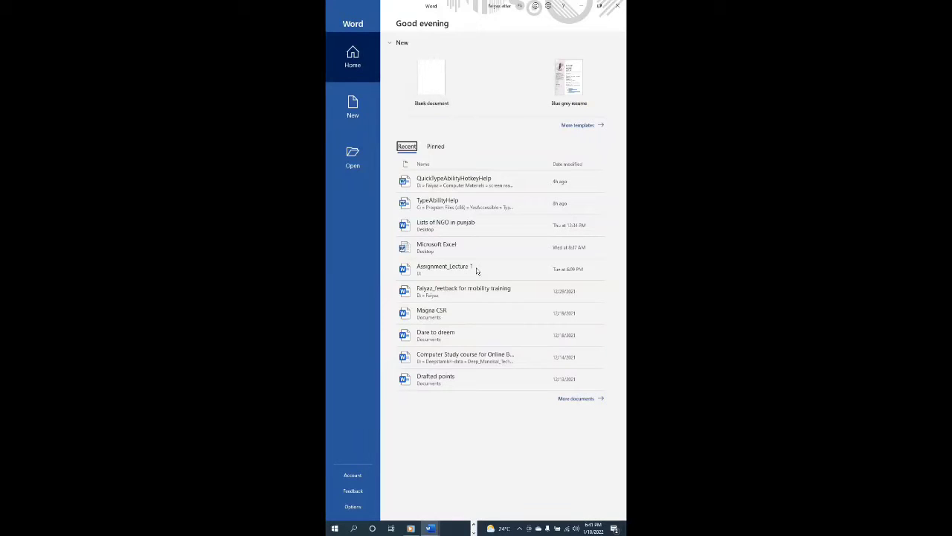
pyautogui.hotkey('shift', 'Tab')
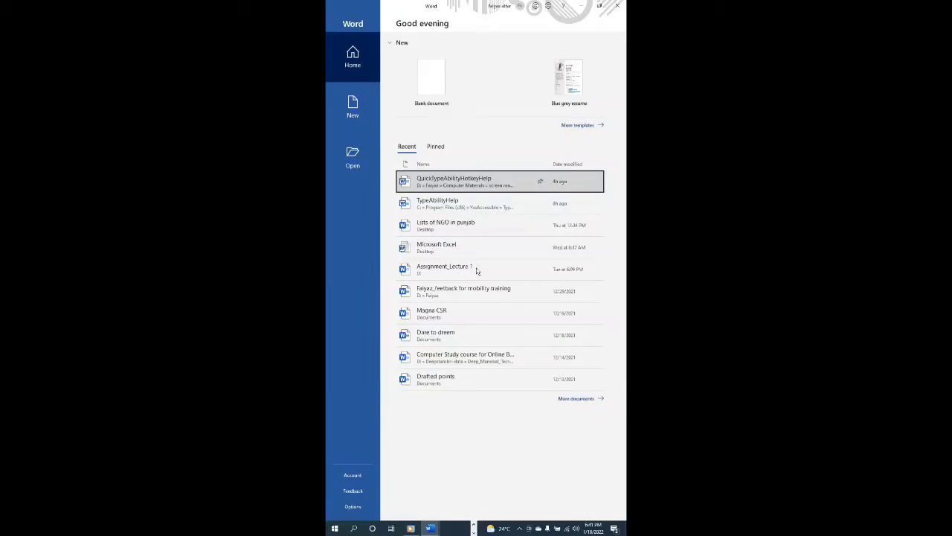
pyautogui.press('Tab')
pyautogui.press('Tab')
pyautogui.press('Tab')
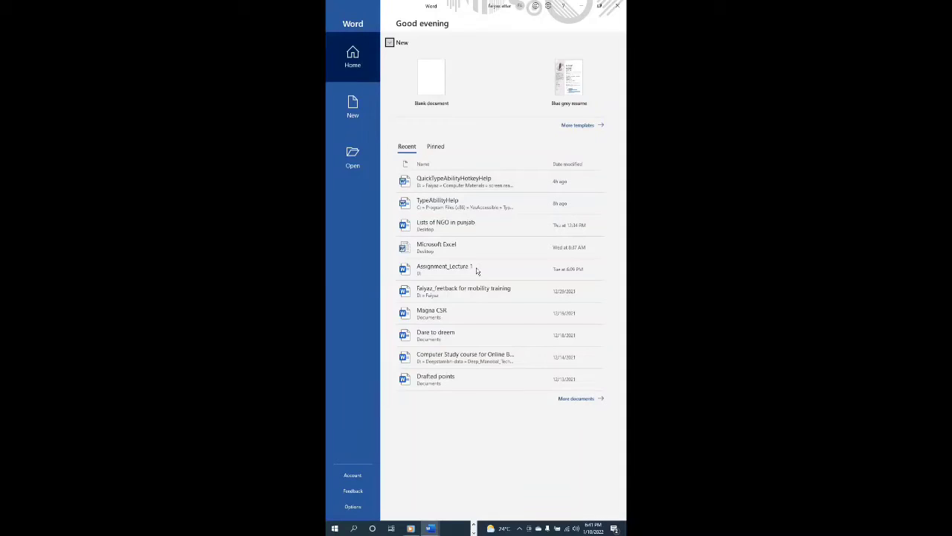
pyautogui.press('Tab')
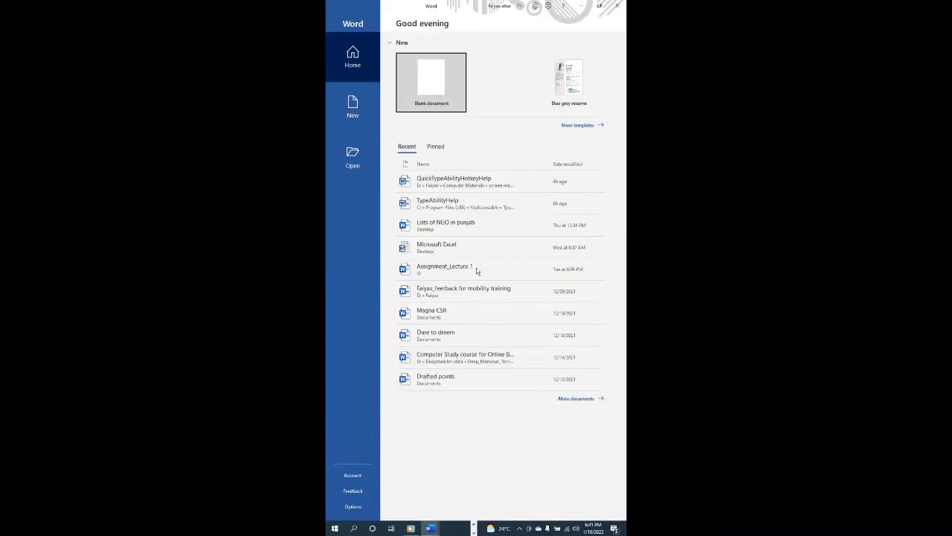
pyautogui.press('Return')
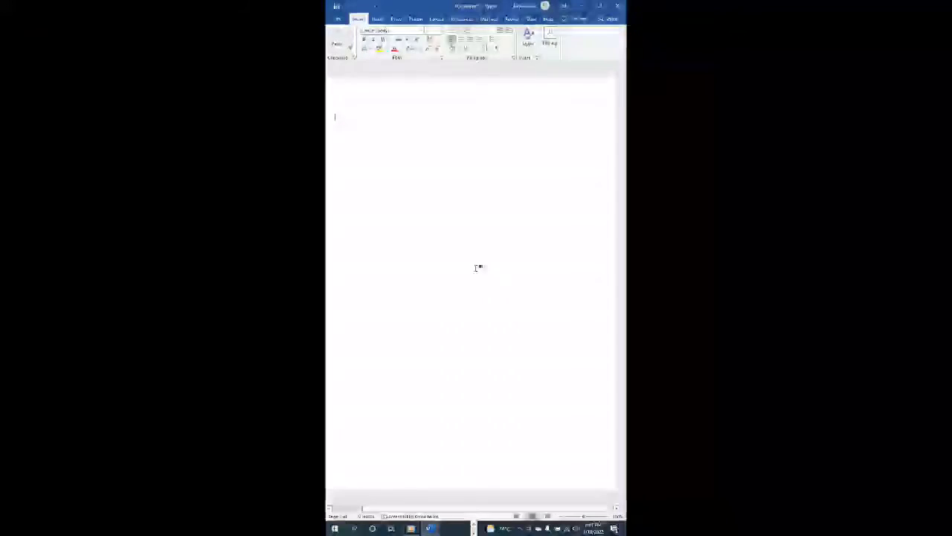
# - Open NVDA's Settings from its Preferences menu
pyautogui.rightClick(475, 268)
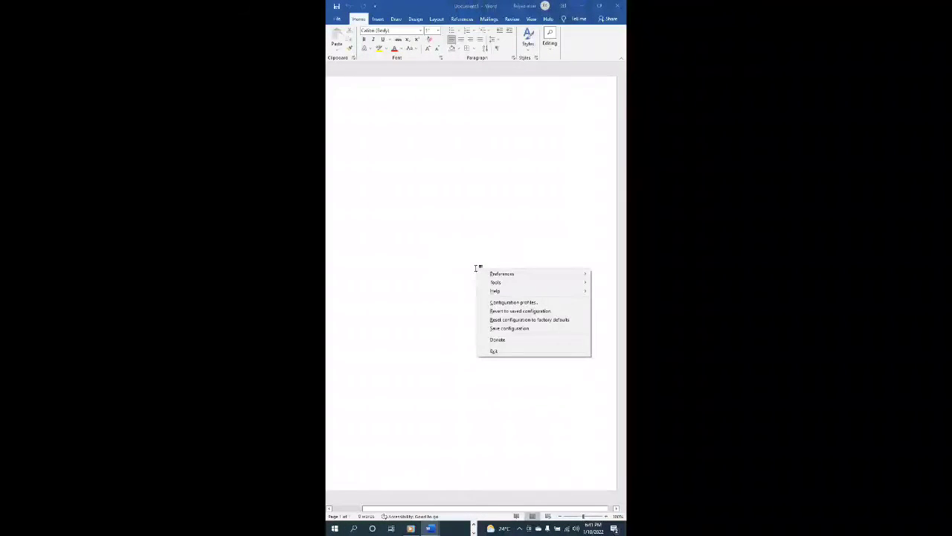
pyautogui.press('Down')
pyautogui.press('Right')
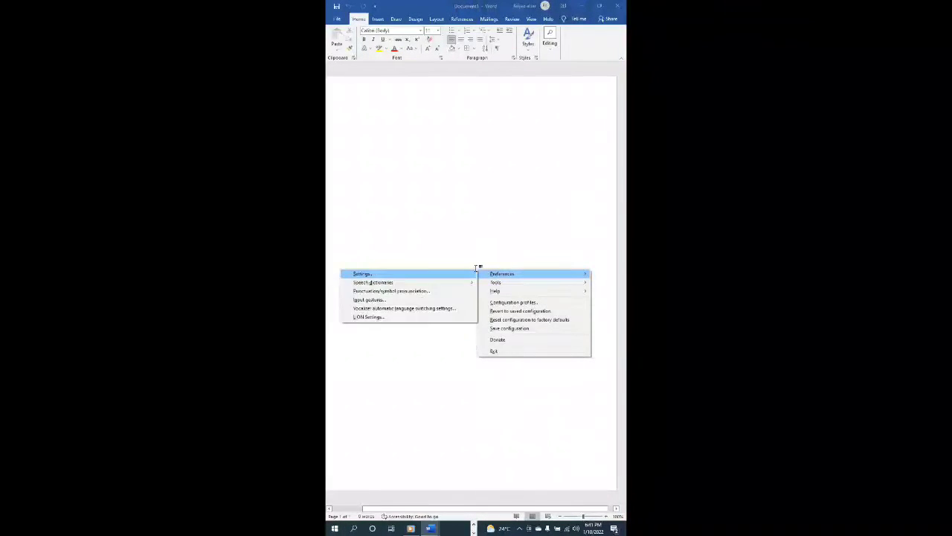
pyautogui.press('Down')
pyautogui.press('Up')
pyautogui.press('Return')
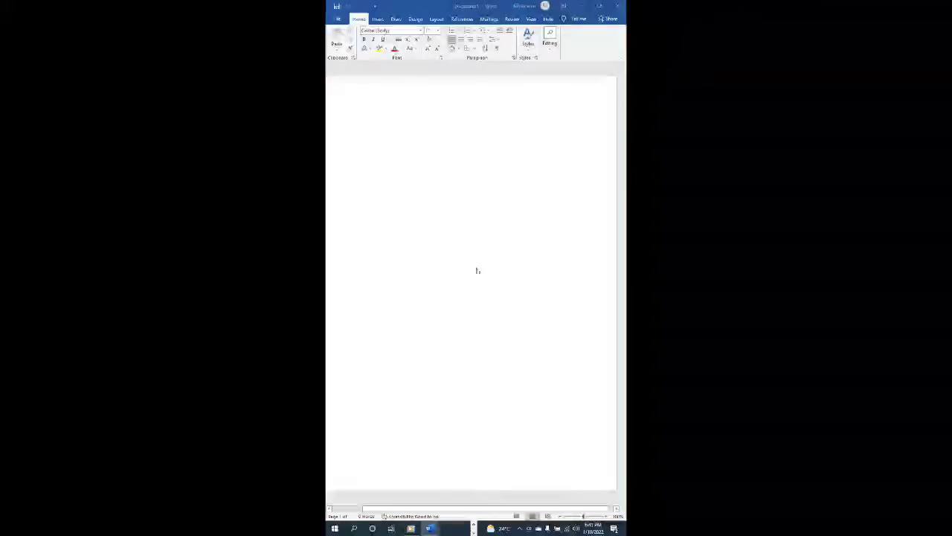
# - In the Speech category, lower the speech rate one notch and accept with OK
pyautogui.press('Down')
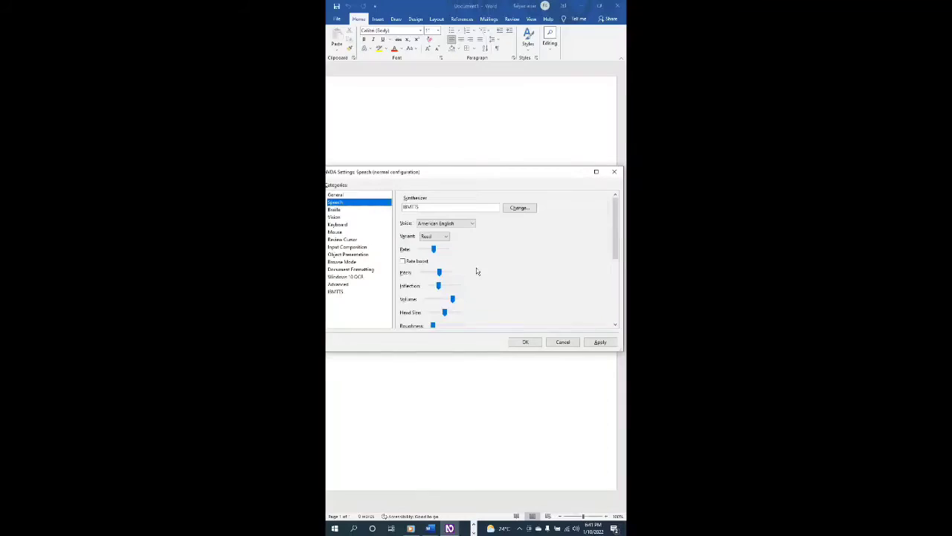
pyautogui.press('Down')
pyautogui.press('Up')
pyautogui.press('Tab')
pyautogui.press('Tab')
pyautogui.press('Tab')
pyautogui.press('Tab')
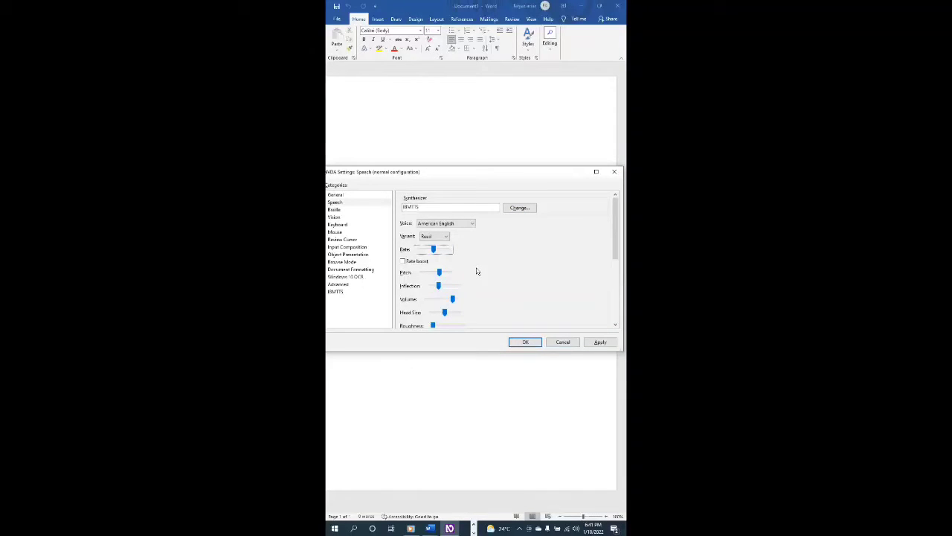
pyautogui.press('Left')
pyautogui.press('Left')
pyautogui.press('Tab')
pyautogui.press('Tab')
pyautogui.press('Tab')
pyautogui.press('Tab')
pyautogui.press('Tab')
pyautogui.press('Tab')
pyautogui.press('Tab')
pyautogui.press('Tab')
pyautogui.press('Tab')
pyautogui.press('Tab')
pyautogui.press('Tab')
pyautogui.press('Tab')
pyautogui.press('Tab')
pyautogui.press('Tab')
pyautogui.press('Tab')
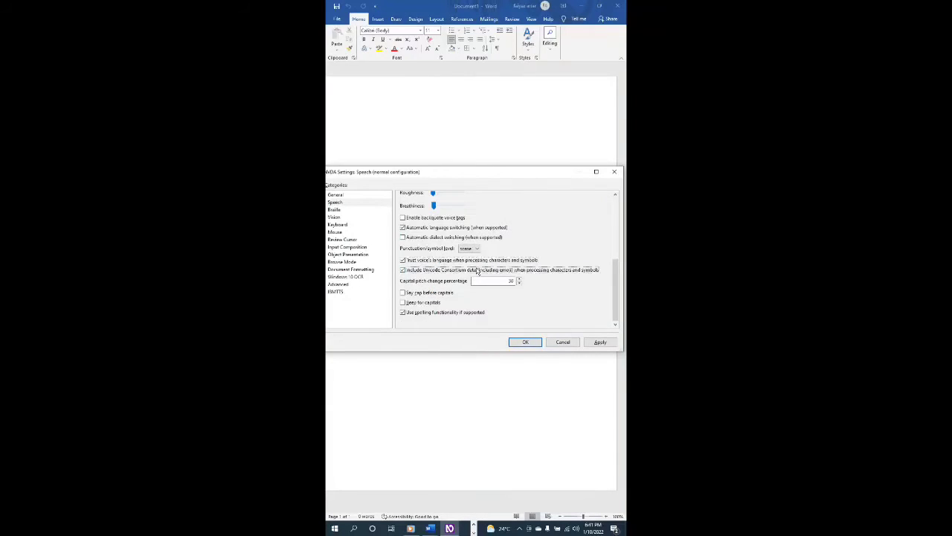
pyautogui.press('Tab')
pyautogui.press('Tab')
pyautogui.press('Tab')
pyautogui.press('Return')
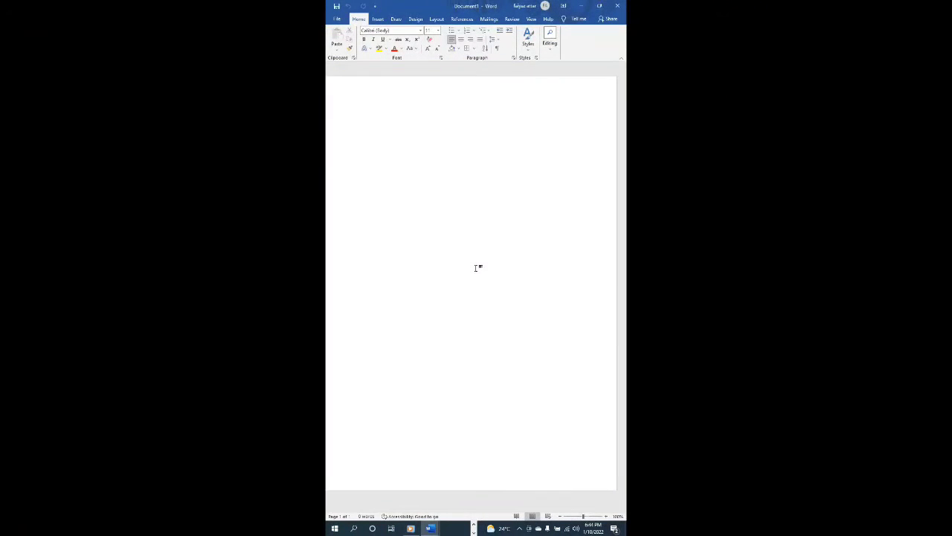
# - Type the title 'Resume' and the line 'Personal Information', then start a new line below
pyautogui.write('Resume')
pyautogui.write('Perso')
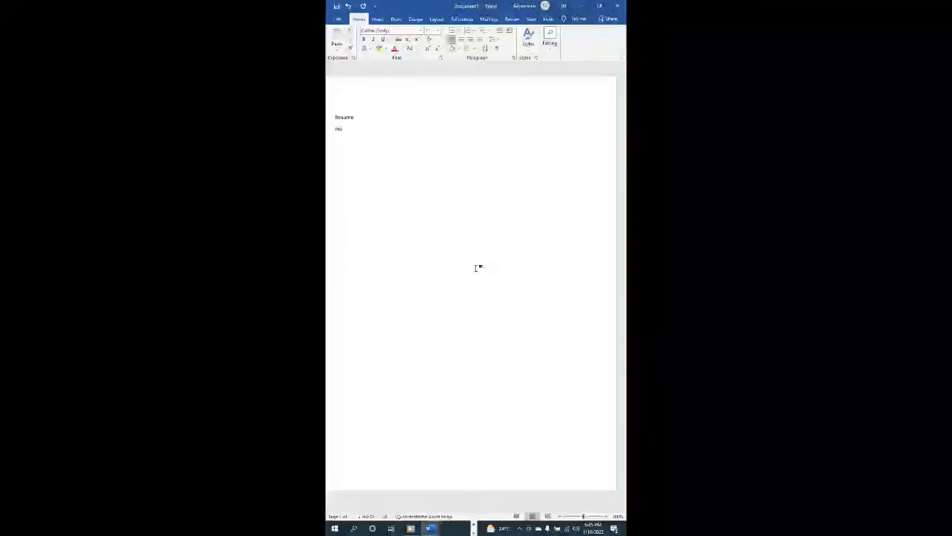
pyautogui.write('nal I')
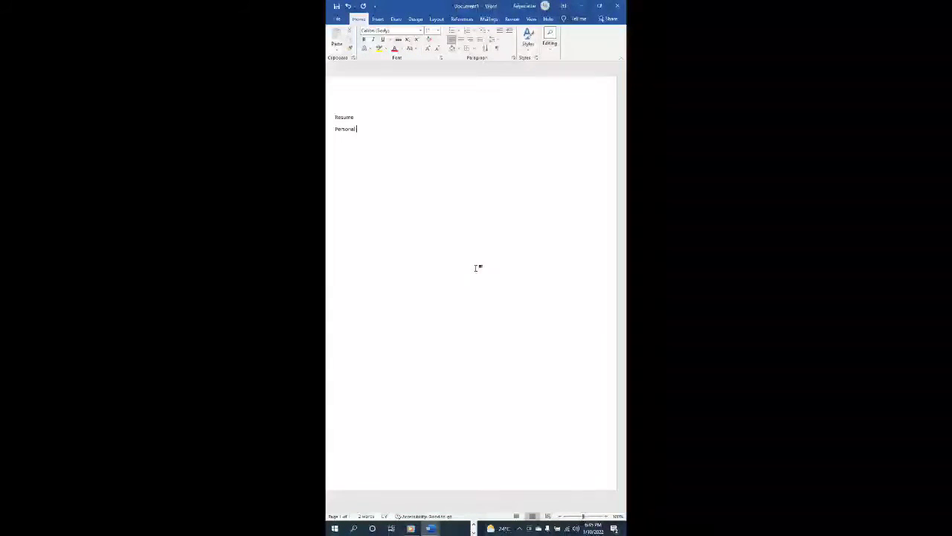
pyautogui.write('nform')
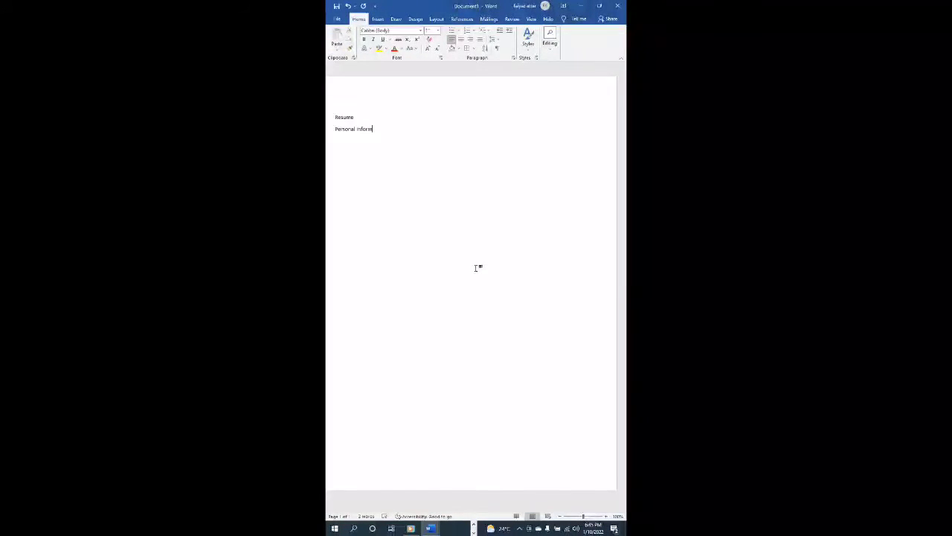
pyautogui.write('ation')
pyautogui.press('BackSpace')
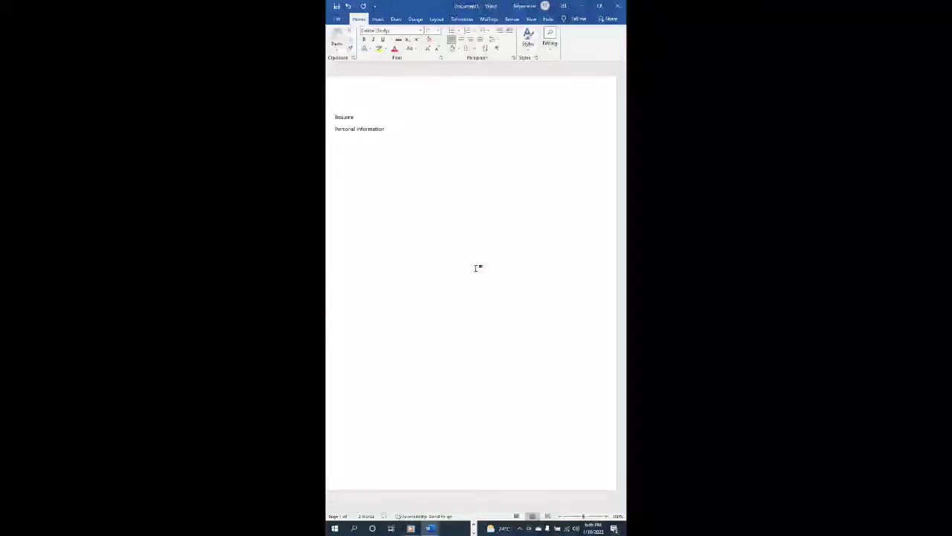
pyautogui.press('Return')
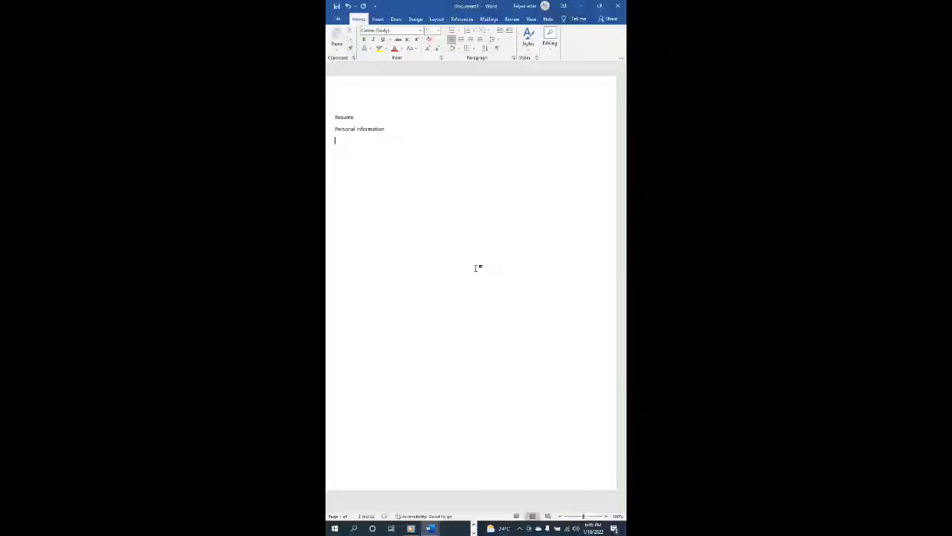
pyautogui.write('Nam')
pyautogui.press('BackSpace')
pyautogui.write(':')
pyautogui.press('Tab')
pyautogui.press('Tab')
pyautogui.press('Tab')
pyautogui.press('Tab')
pyautogui.press('Up')
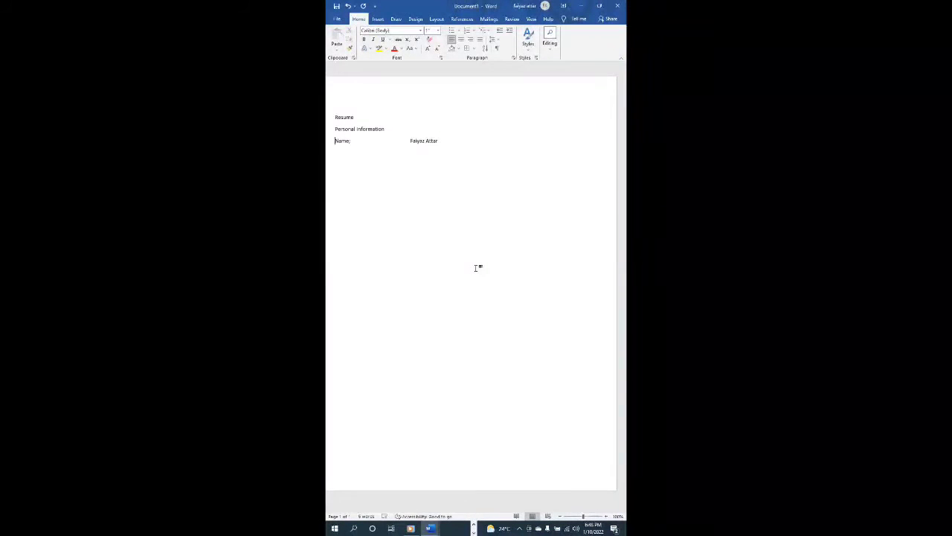
pyautogui.press('Up')
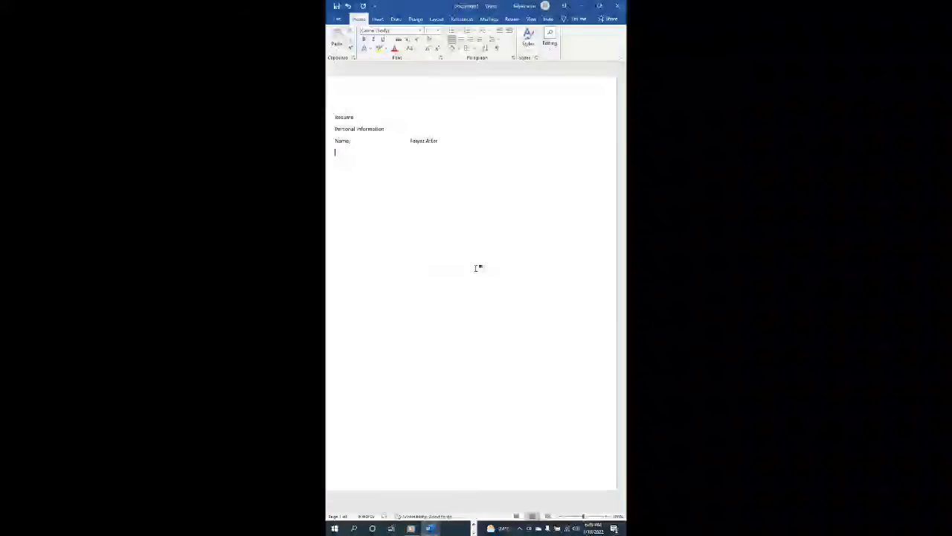
# - Move up to the Name line and add an empty line beneath it
pyautogui.press('Up')
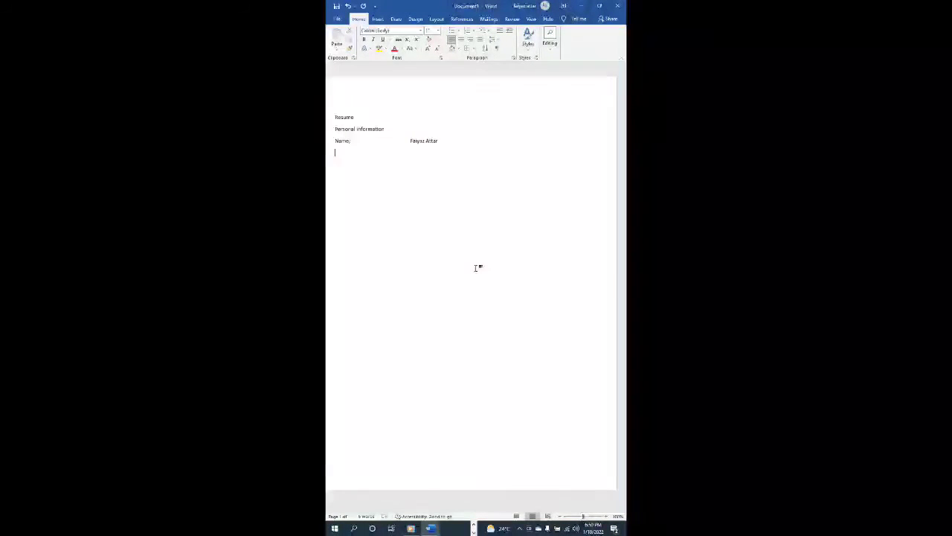
pyautogui.press('Return')
# - Type the label 'Address for coruspondence' and bring up spelling suggestions for it
pyautogui.write('Addr')
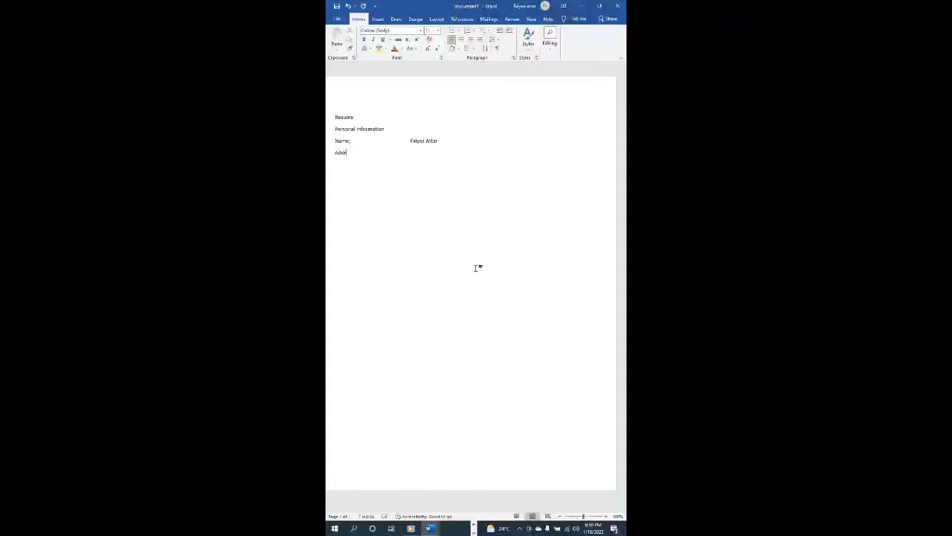
pyautogui.write('ess for coruspondence:')
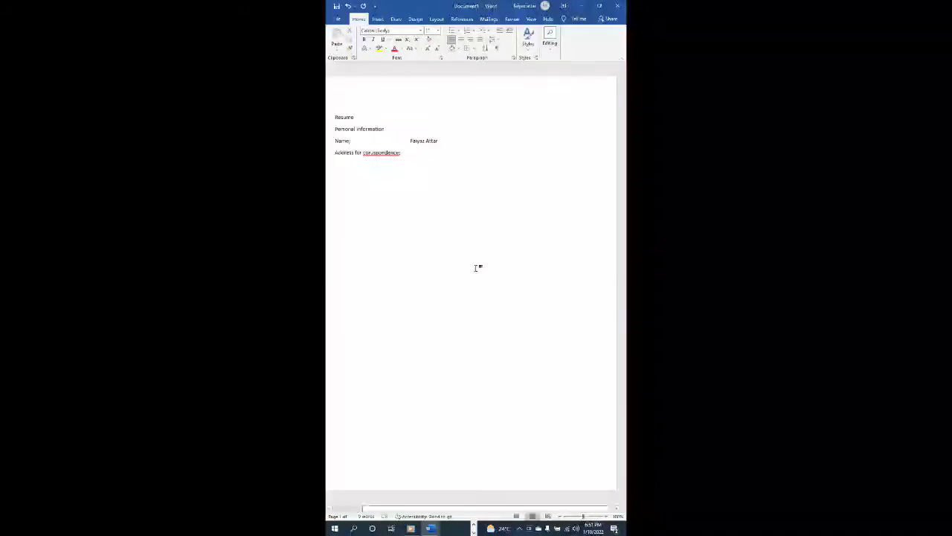
pyautogui.hotkey('shift', 'F10')
# - Replace the misspelling with the suggestion 'correspondence'
pyautogui.press('Down')
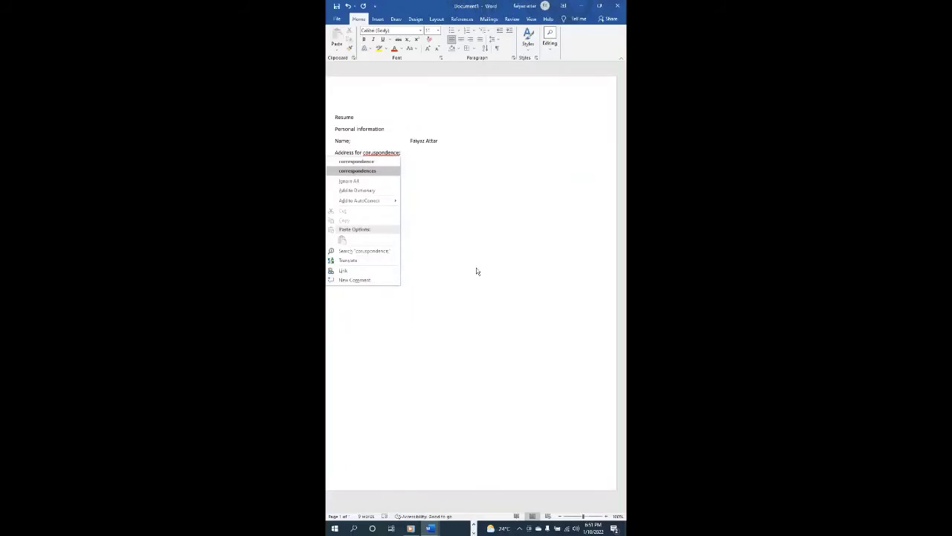
pyautogui.press('Up')
pyautogui.press('Up')
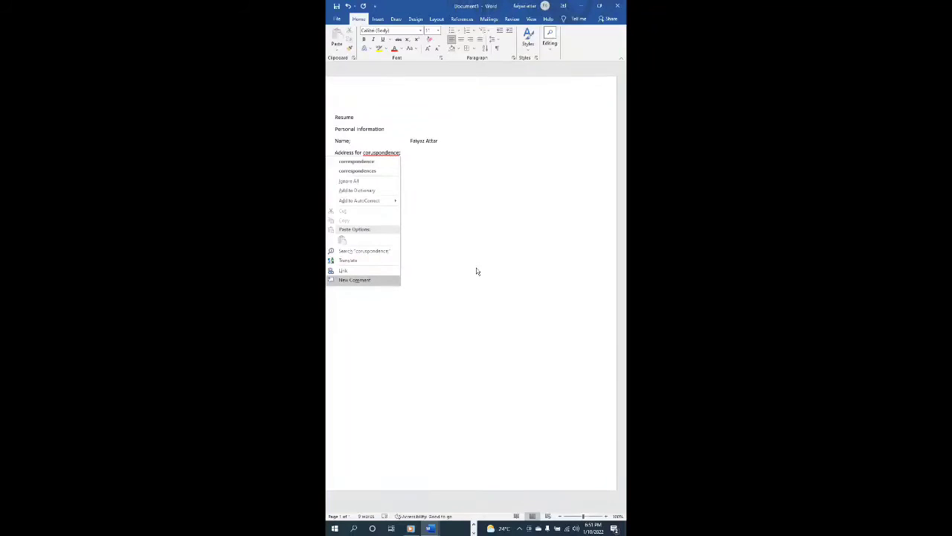
pyautogui.press('Down')
pyautogui.press('Down')
pyautogui.press('Down')
pyautogui.press('Up')
pyautogui.press('Up')
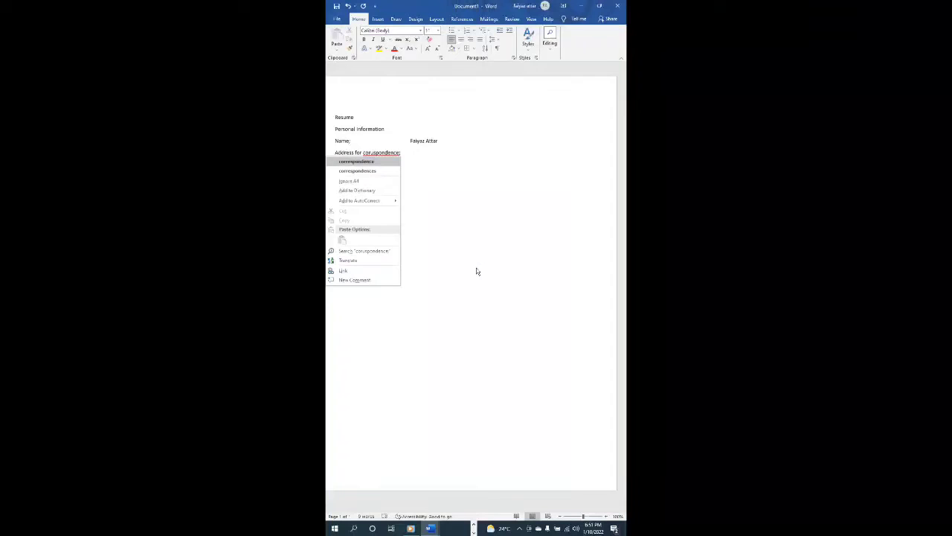
pyautogui.press('Return')
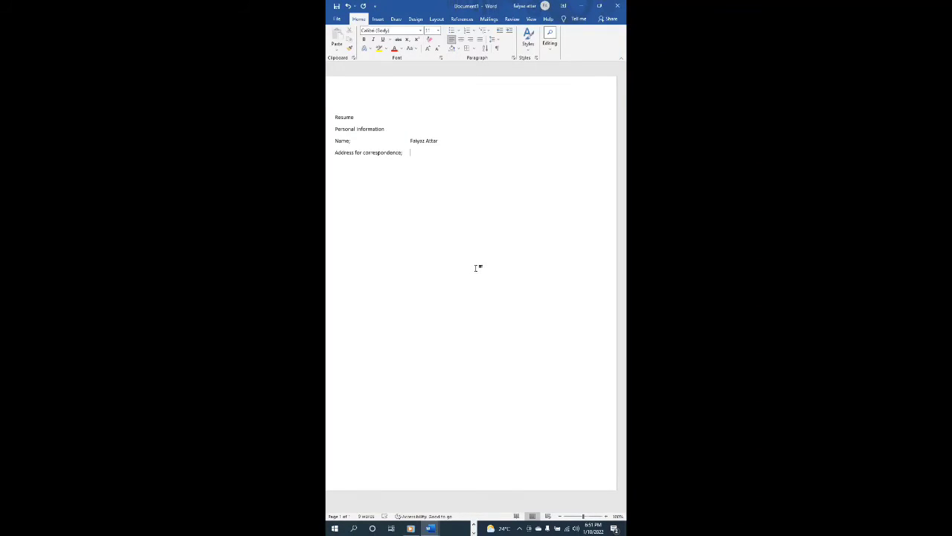
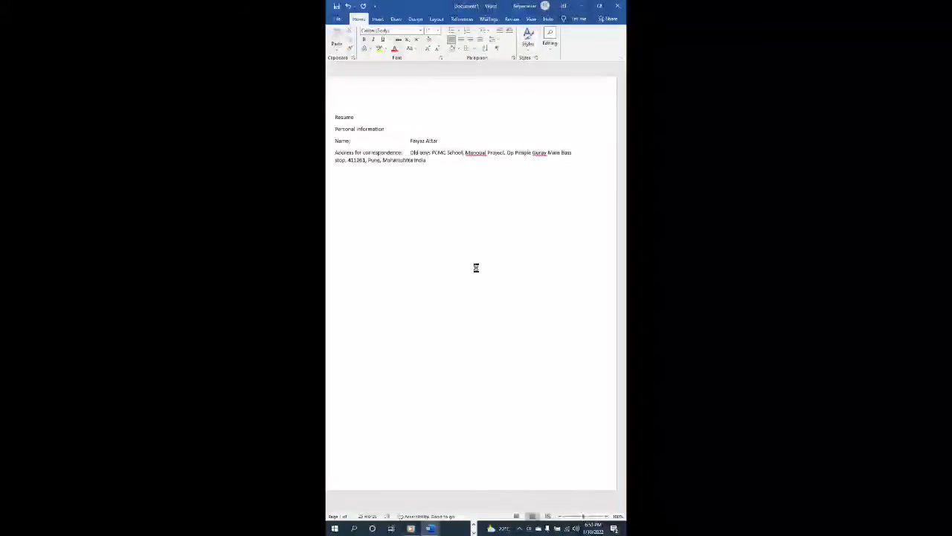
# - Type the full correspondence address beside its label, fixing typos, then review both lines
pyautogui.press('Down')
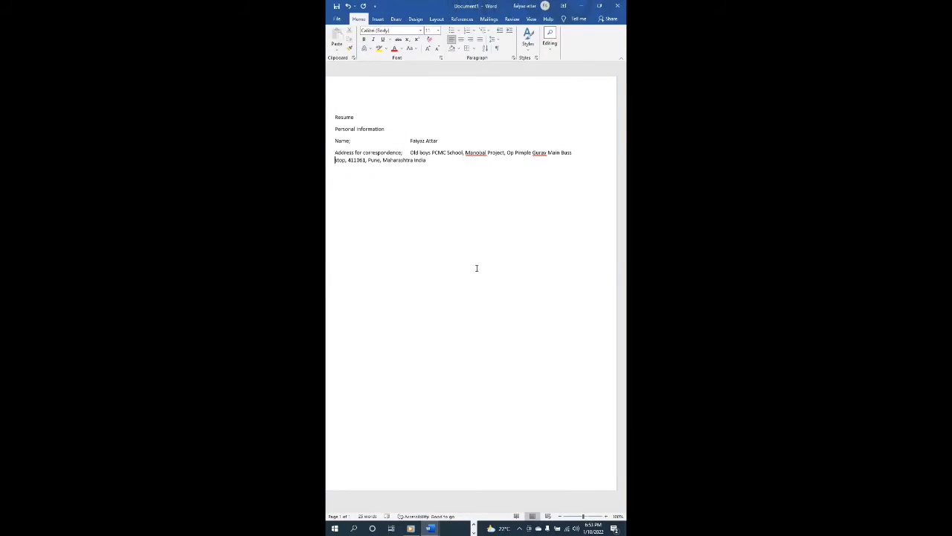
pyautogui.press('Up')
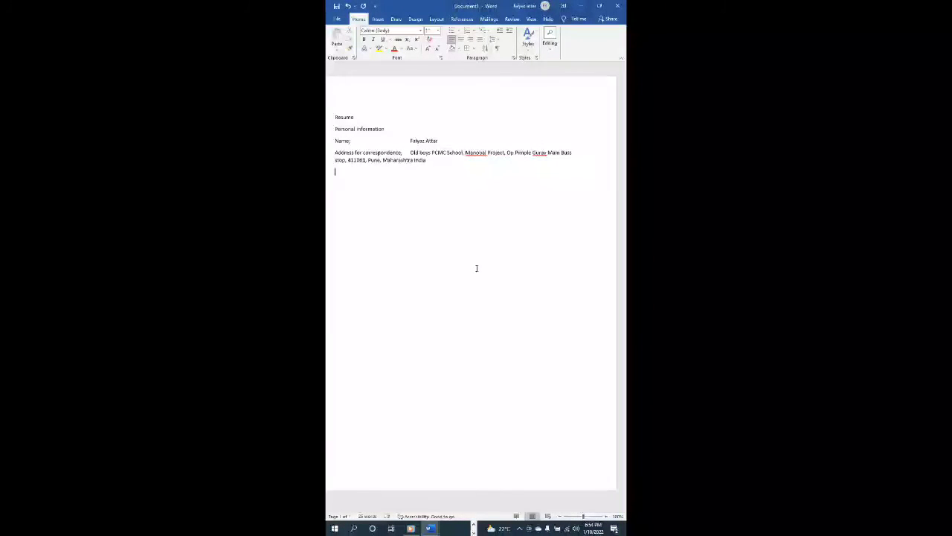
# - Type the 'Contact number:' label and tab over to the value column
pyautogui.write('Contact')
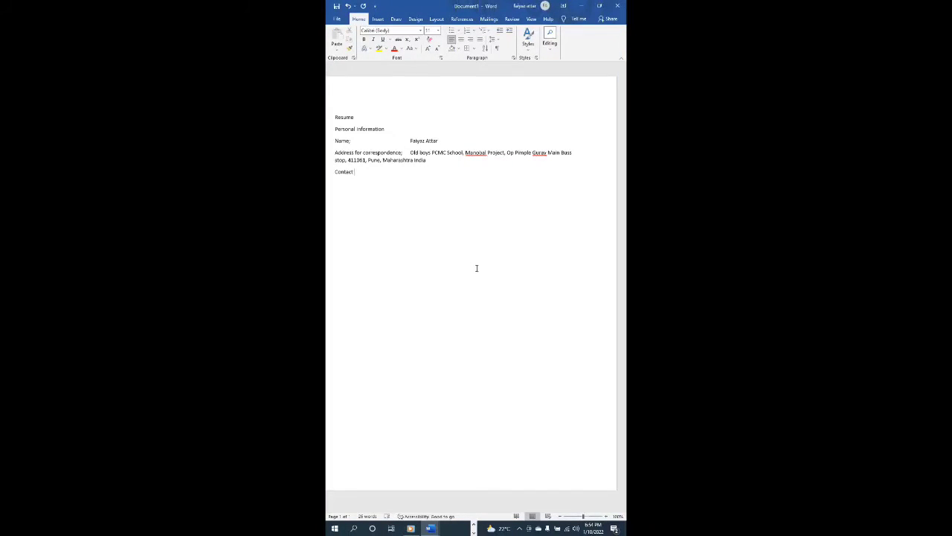
pyautogui.write(' M')
pyautogui.press('BackSpace')
pyautogui.write('number:')
pyautogui.press('Tab')
pyautogui.press('Tab')
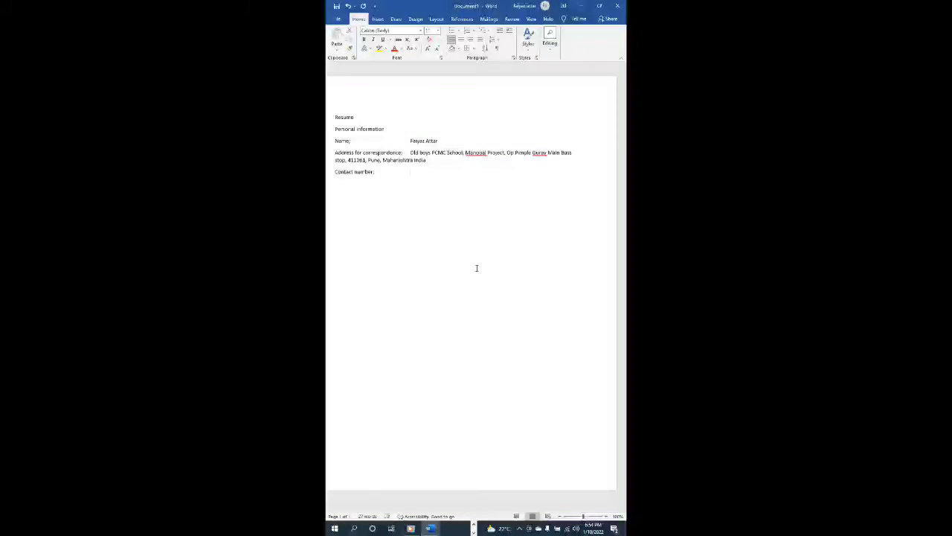
pyautogui.write('+')
pyautogui.press('BackSpace')
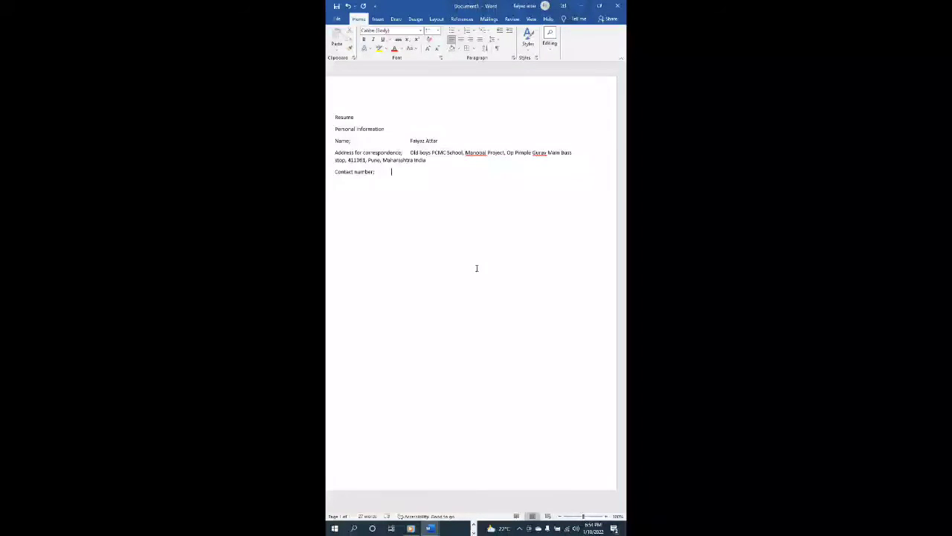
pyautogui.press('BackSpace')
pyautogui.press('BackSpace')
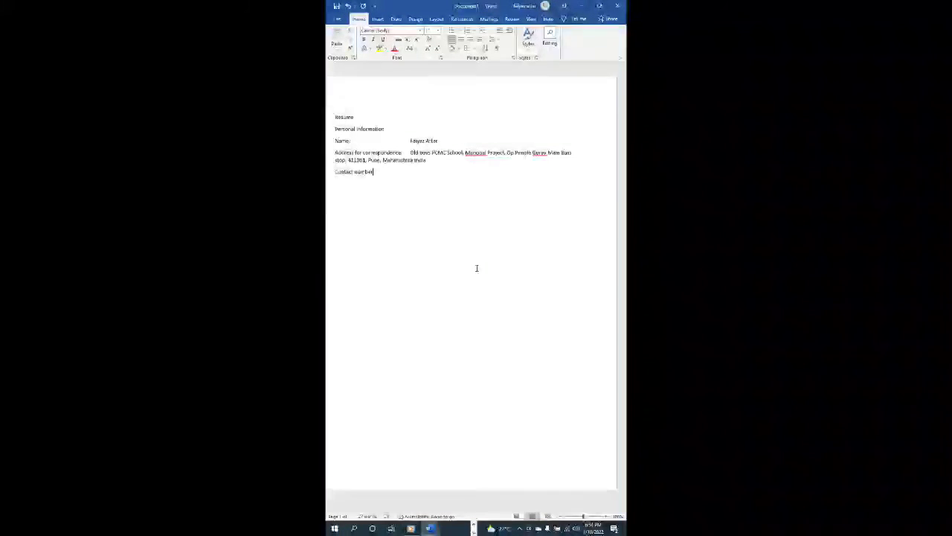
pyautogui.write(':')
pyautogui.press('Tab')
pyautogui.press('Tab')
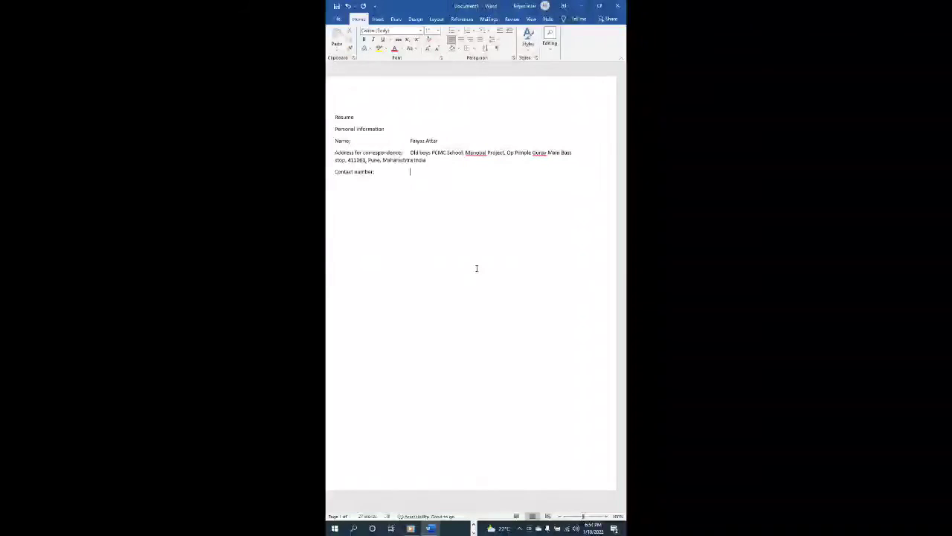
pyautogui.press('Tab')
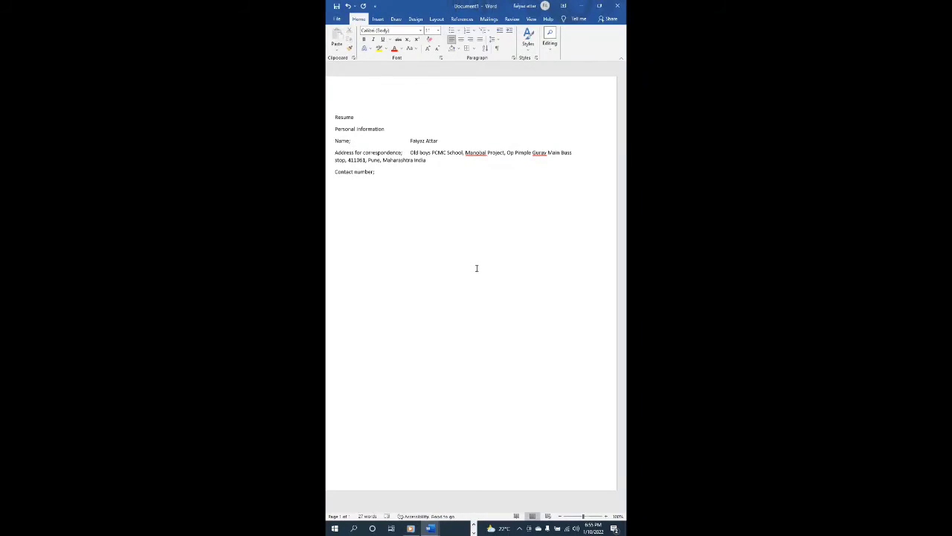
# - Enter the phone number in the value column and review the Contact number line
pyautogui.press('Right')
pyautogui.press('Right')
pyautogui.press('Right')
pyautogui.press('Right')
pyautogui.press('Right')
pyautogui.press('Right')
pyautogui.press('Right')
pyautogui.press('Right')
pyautogui.press('Right')
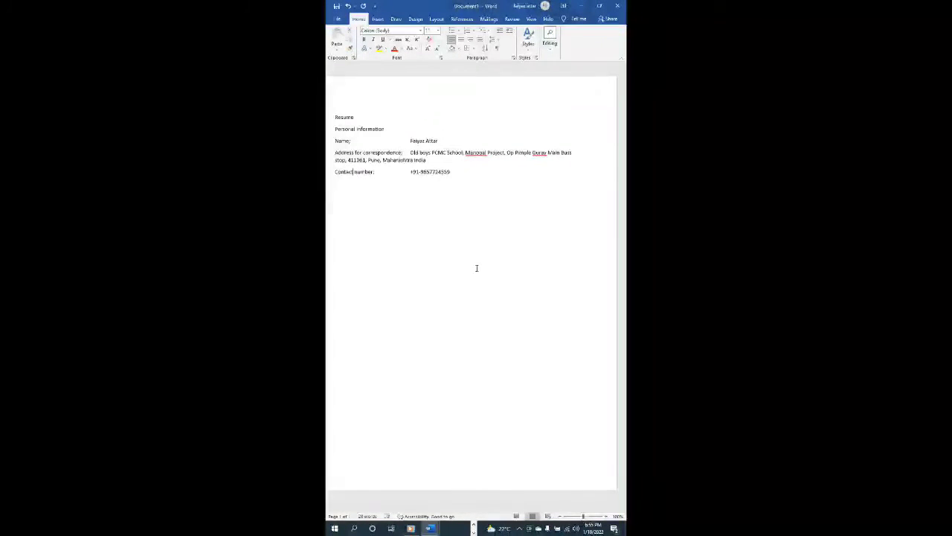
pyautogui.press('Right')
pyautogui.press('Right')
pyautogui.press('Right')
pyautogui.press('Right')
pyautogui.press('Right')
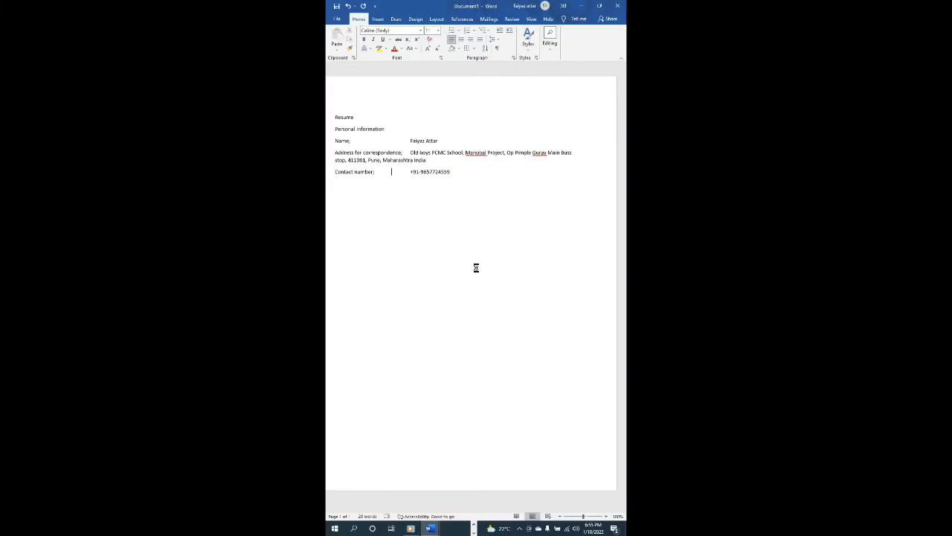
pyautogui.press('Right')
pyautogui.press('Right')
pyautogui.press('Right')
pyautogui.press('Right')
pyautogui.press('Right')
pyautogui.press('Right')
pyautogui.press('Right')
pyautogui.press('Right')
pyautogui.press('Right')
pyautogui.press('Right')
pyautogui.press('Right')
pyautogui.press('Right')
pyautogui.press('Right')
pyautogui.press('Right')
pyautogui.press('Right')
pyautogui.press('Right')
pyautogui.press('Right')
pyautogui.press('Right')
pyautogui.press('Right')
pyautogui.press('Right')
pyautogui.press('Right')
pyautogui.press('Up')
# - Add the 'Email' label with the e-mail address in the value column, then review nearby lines
pyautogui.write('Email')
pyautogui.press('Tab')
pyautogui.press('Tab')
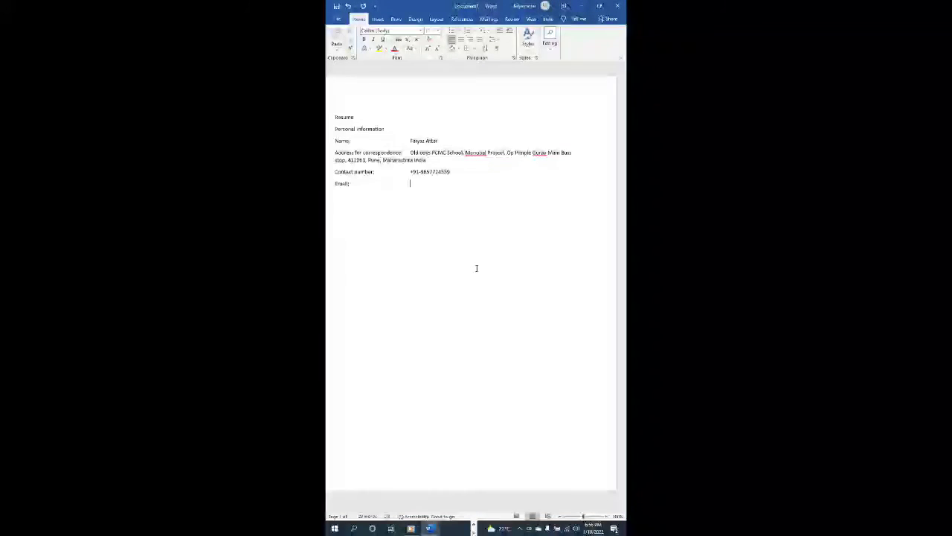
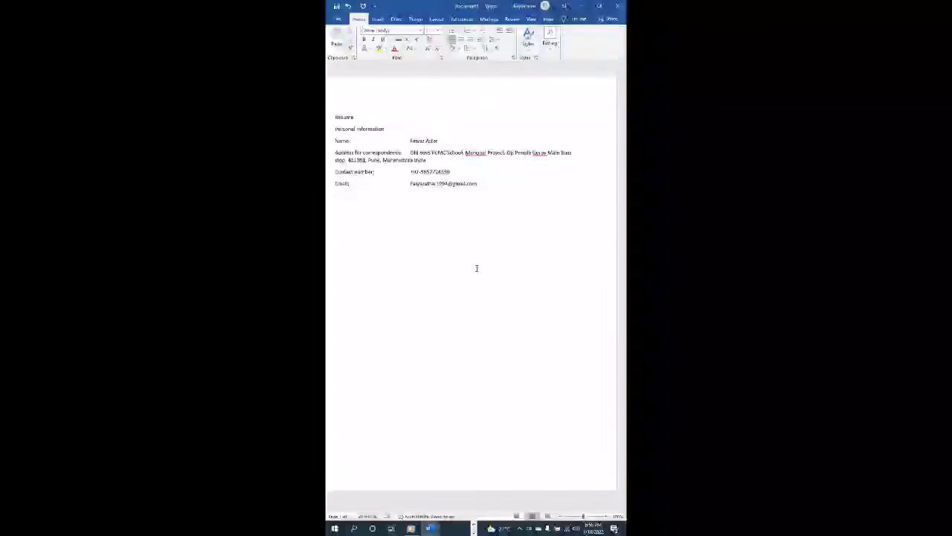
pyautogui.press('Up')
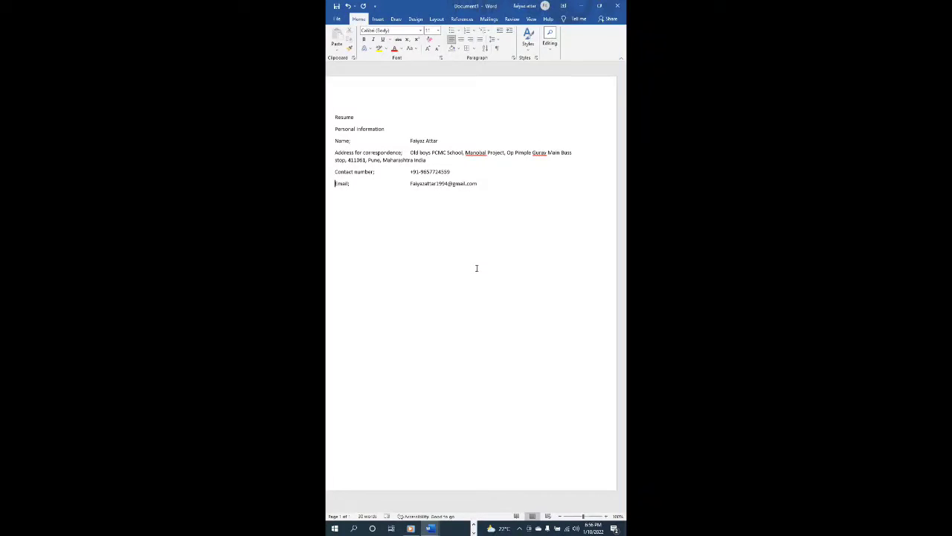
pyautogui.press('Down')
pyautogui.press('Up')
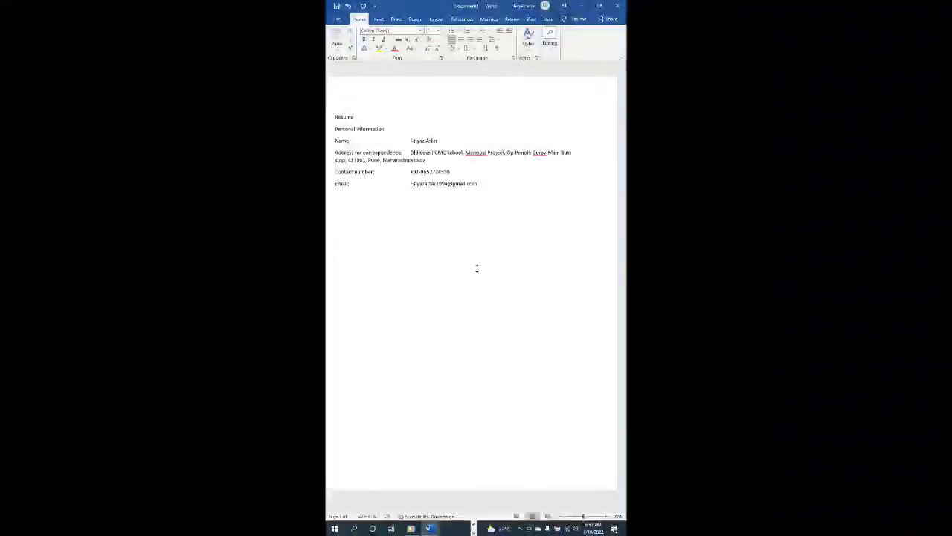
pyautogui.press('Up')
pyautogui.press('Up')
pyautogui.press('Up')
pyautogui.press('Up')
pyautogui.press('Up')
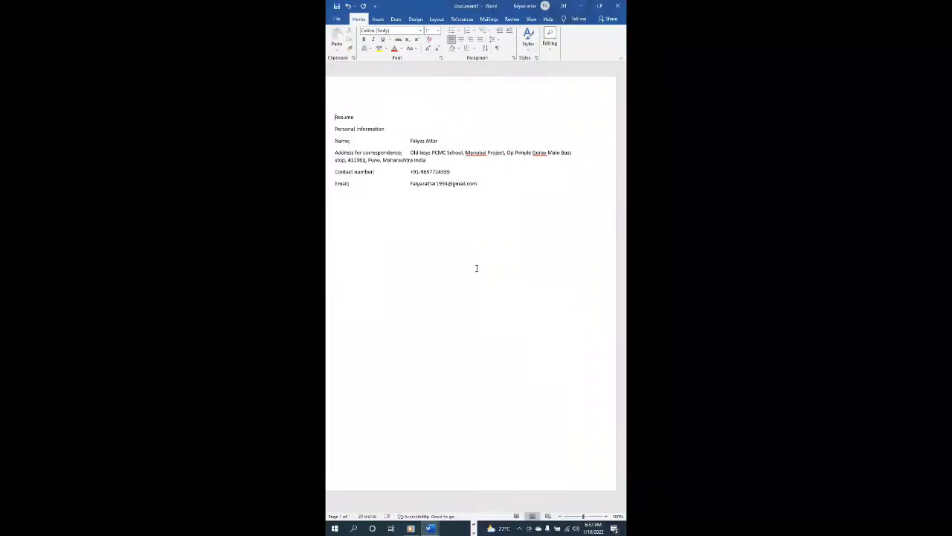
pyautogui.press('Down')
pyautogui.press('Down')
pyautogui.press('Down')
pyautogui.press('Down')
pyautogui.press('Down')
pyautogui.press('Down')
pyautogui.press('Down')
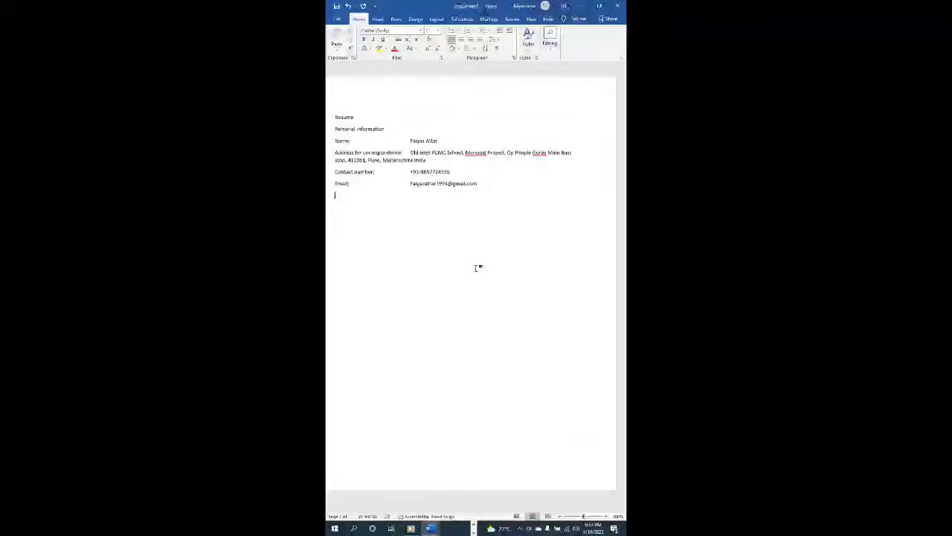
pyautogui.press('Up')
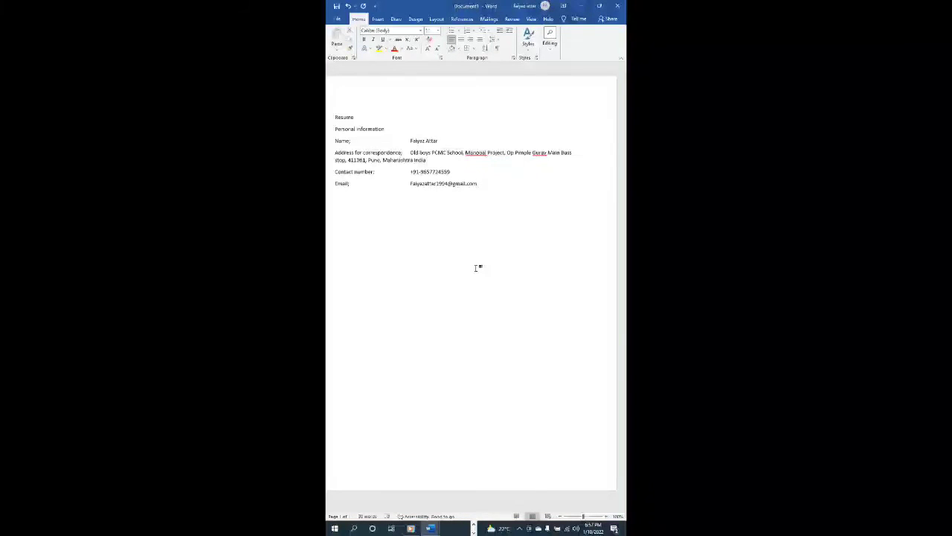
pyautogui.write('Date of Birth:')
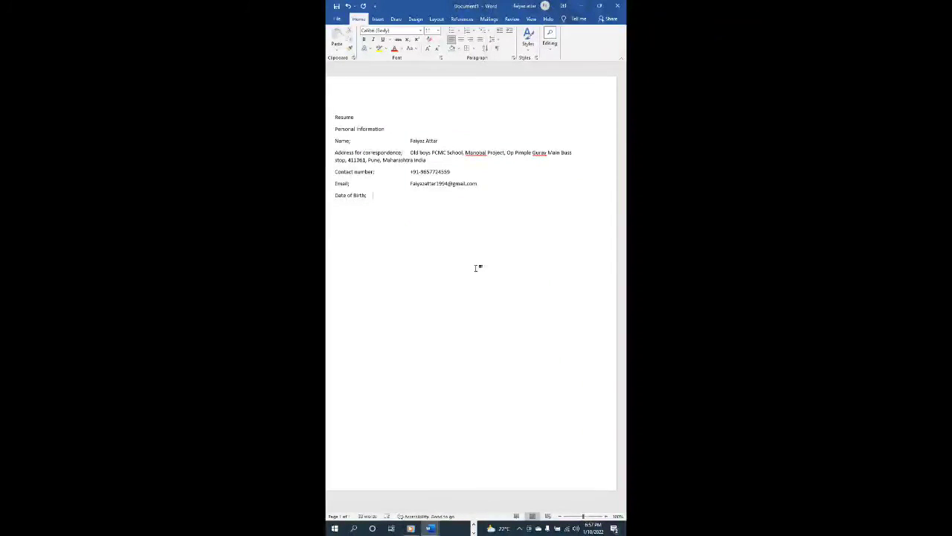
pyautogui.press('Tab')
pyautogui.press('Tab')
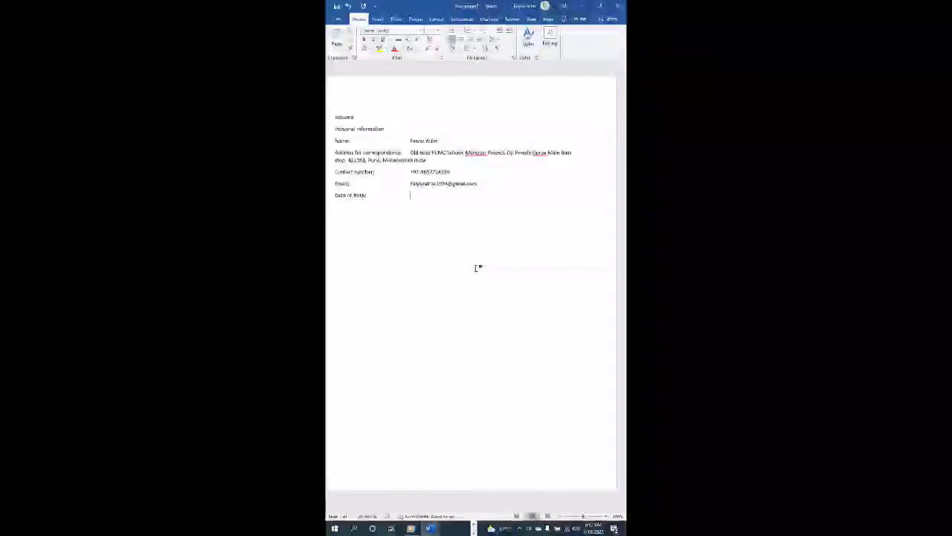
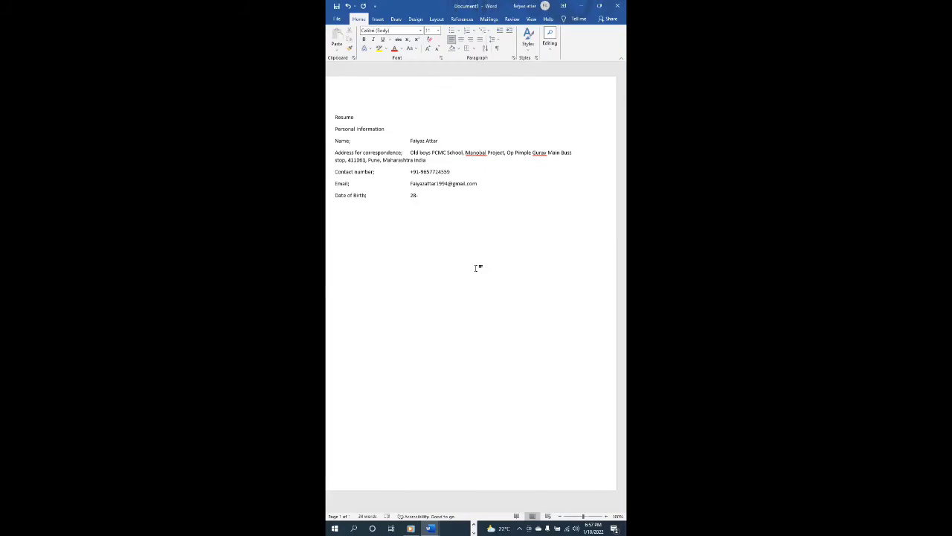
pyautogui.press('Return')
pyautogui.press('Up')
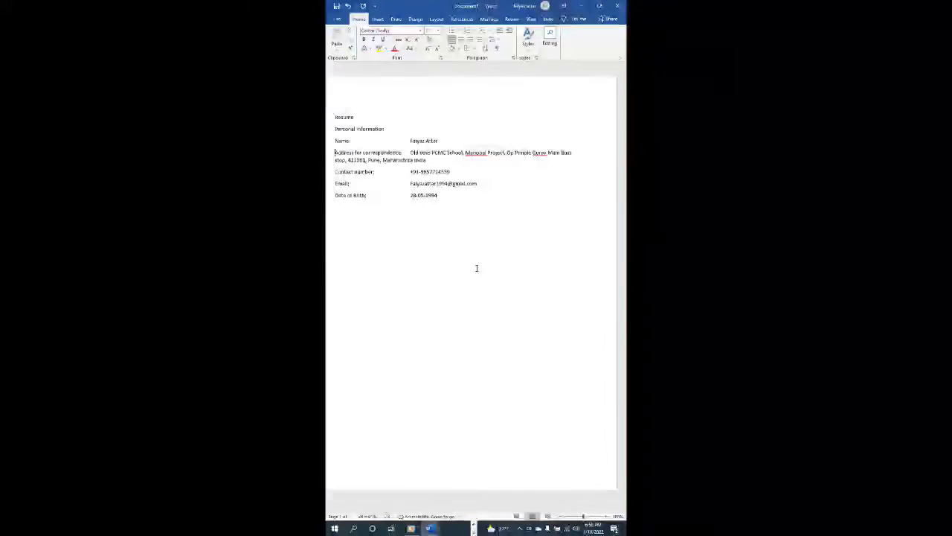
pyautogui.press('Up')
pyautogui.press('Up')
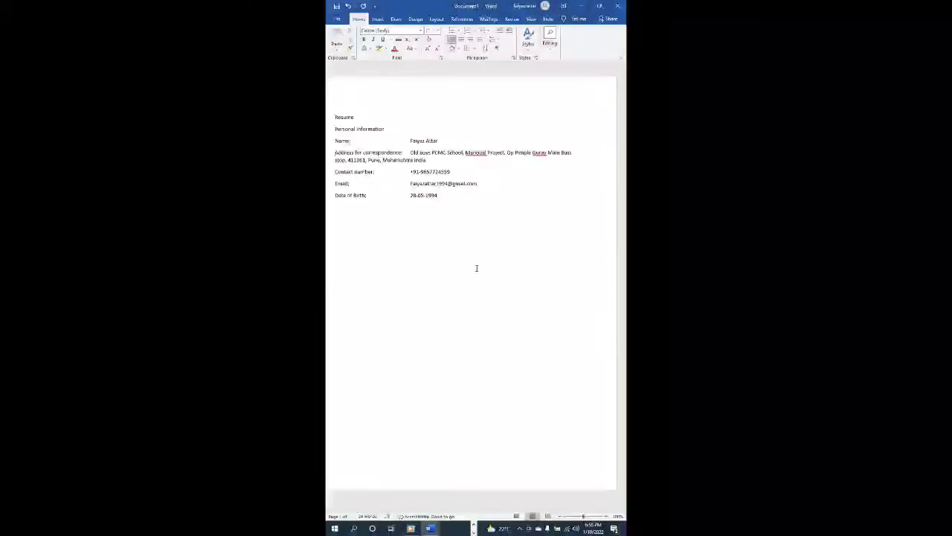
pyautogui.press('Down')
pyautogui.press('Down')
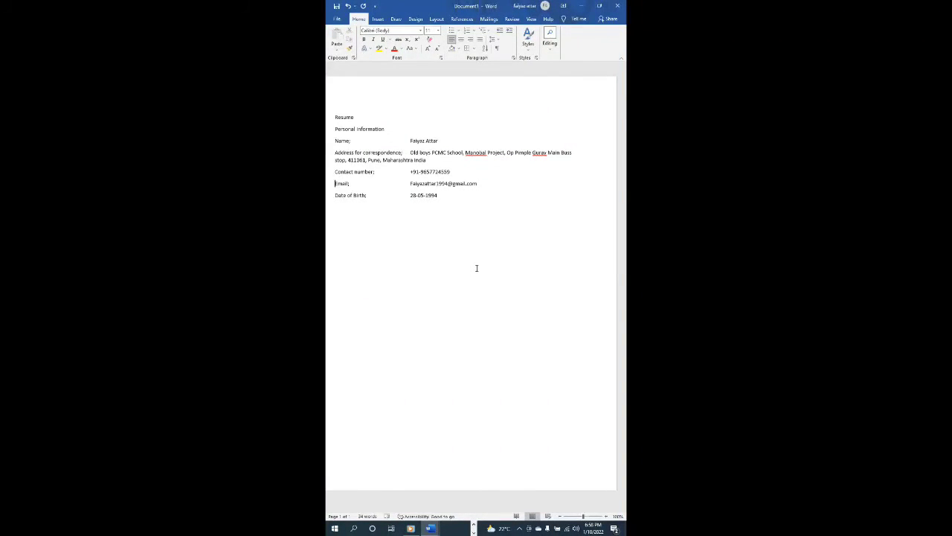
pyautogui.press('Down')
# - Type the 'Qualification' heading and start an empty line beneath it
pyautogui.write('Qualification')
pyautogui.press('Return')
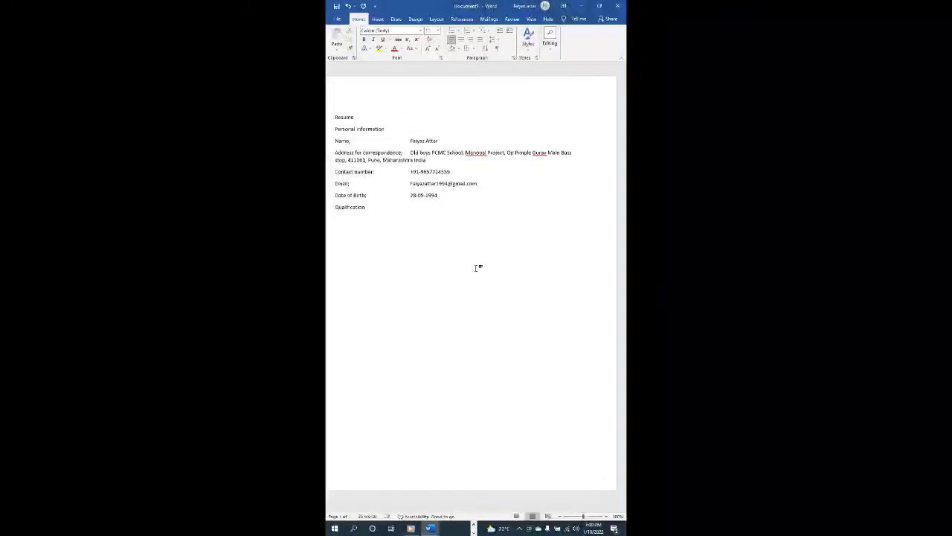
# - Open the Insert Table dialog from the Insert ribbon's Table menu using keyboard shortcuts
pyautogui.hotkey('alt', 'n')
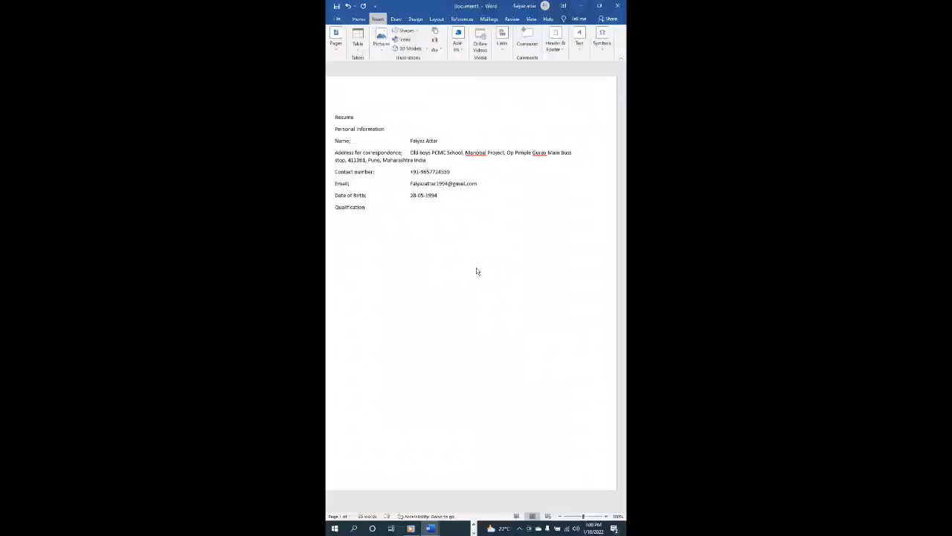
pyautogui.press('t')
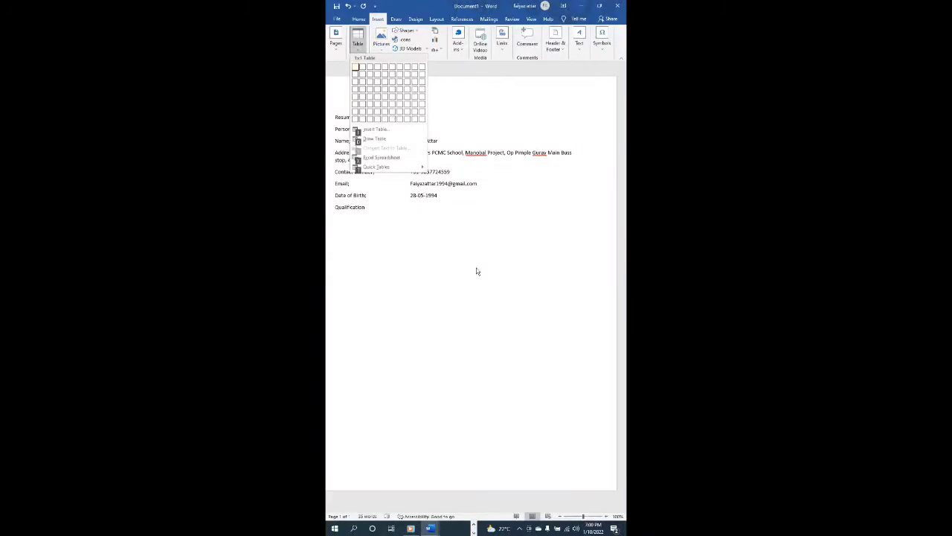
pyautogui.press('Down')
pyautogui.press('Down')
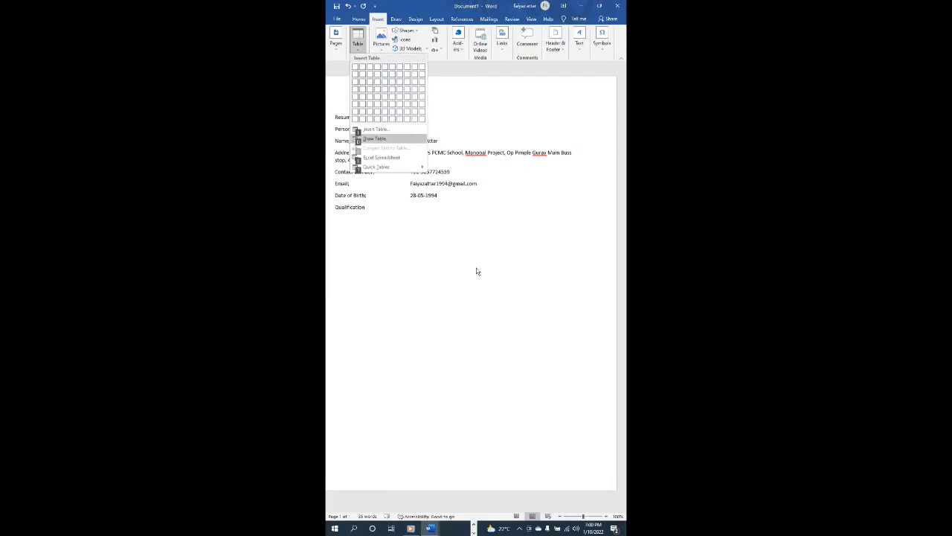
pyautogui.press('Up')
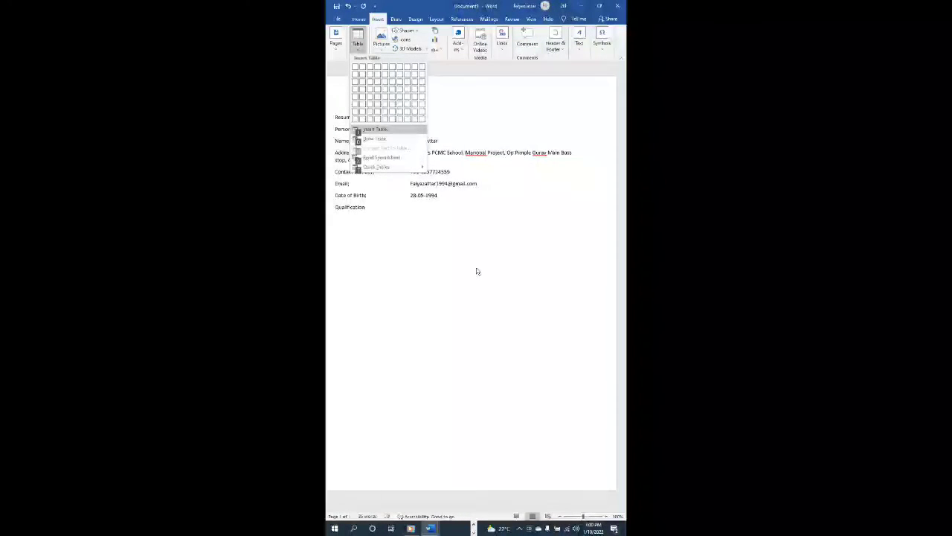
pyautogui.press('Return')
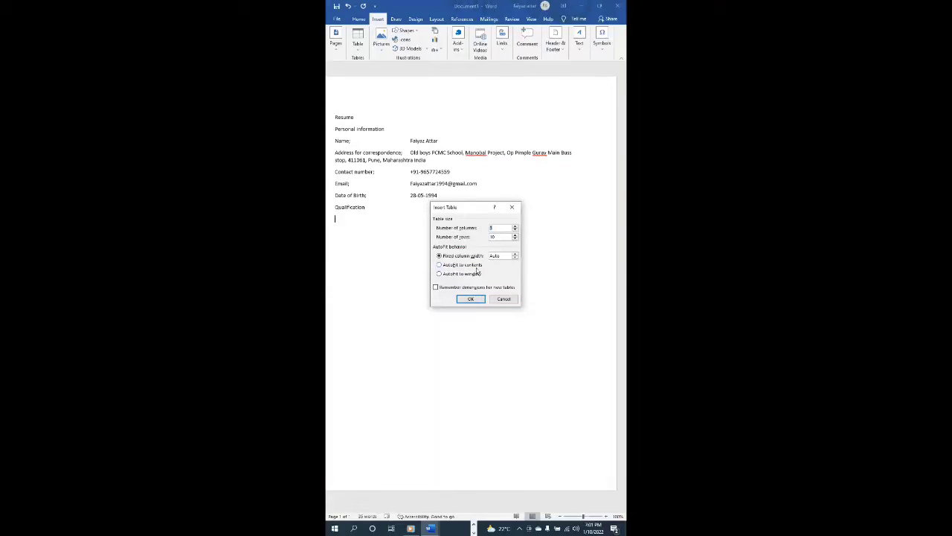
# - Change the row count to 4, keep 3 columns, and insert the table
pyautogui.press('Tab')
pyautogui.press('BackSpace')
pyautogui.press('BackSpace')
pyautogui.write('4')
pyautogui.press('Tab')
pyautogui.press('Tab')
pyautogui.press('Tab')
pyautogui.press('Tab')
pyautogui.hotkey('shift', 'Tab')
pyautogui.press('Tab')
pyautogui.press('Return')
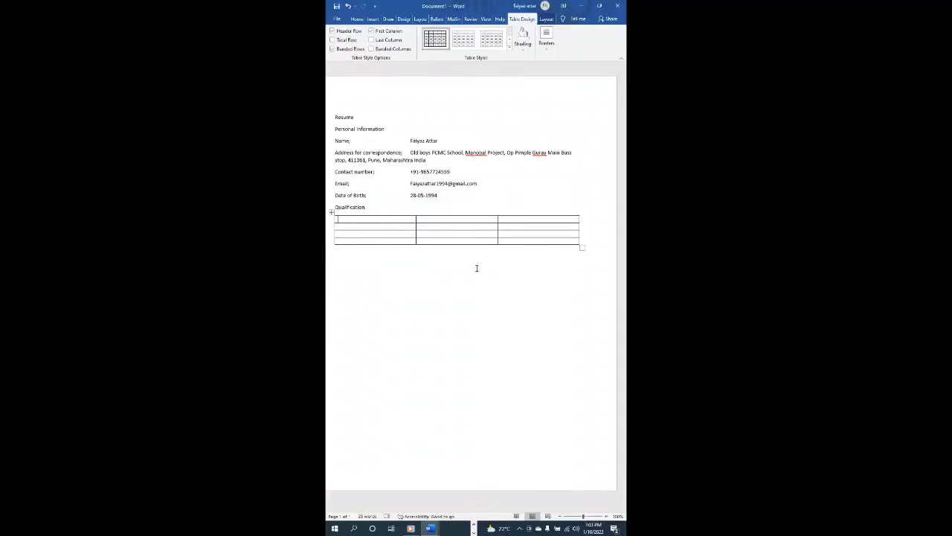
# - Enter the 'Degree' heading in the table's first header cell
pyautogui.press('Up')
pyautogui.press('Down')
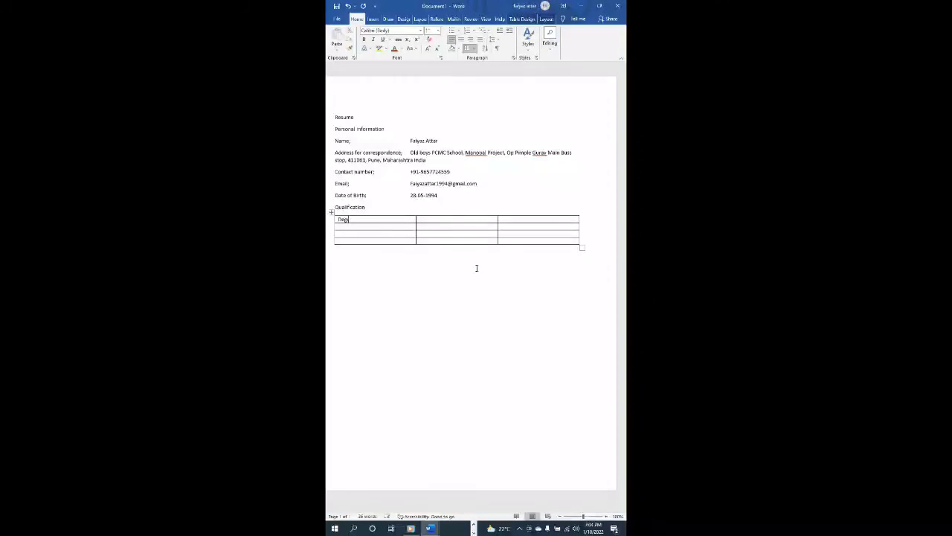
pyautogui.write('ee')
pyautogui.press('Tab')
pyautogui.hotkey('shift', 'Tab')
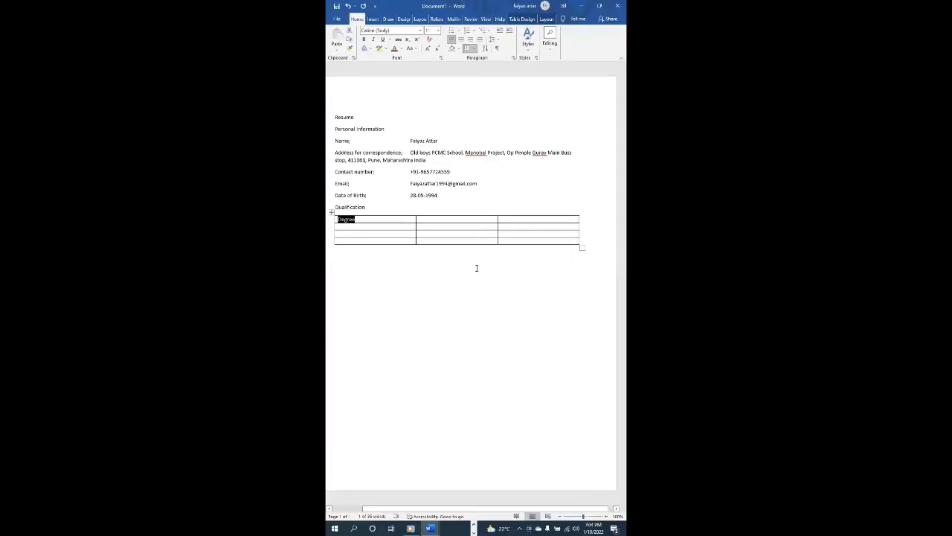
pyautogui.press('Tab')
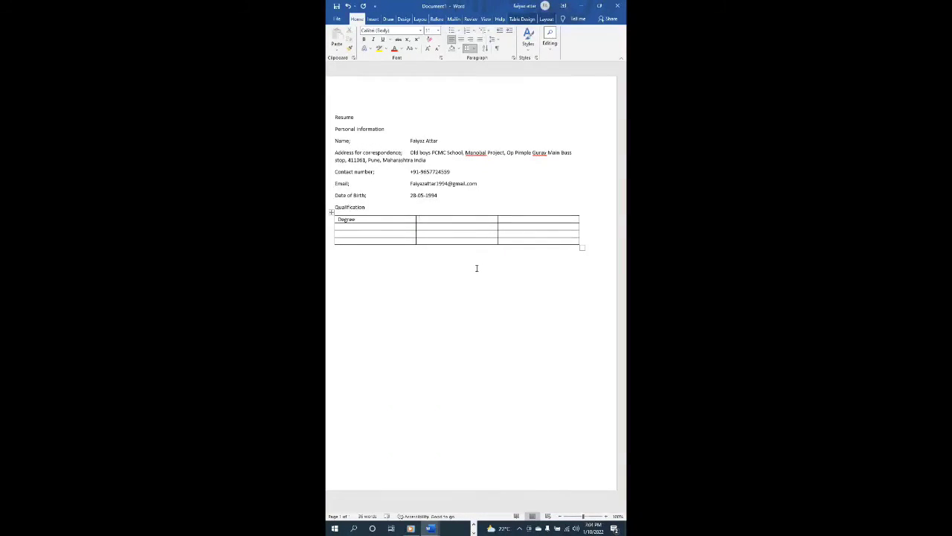
# - Fill the second and third header cells with 'College/university' and 'Passing year'
pyautogui.write('College/universit')
pyautogui.press('Tab')
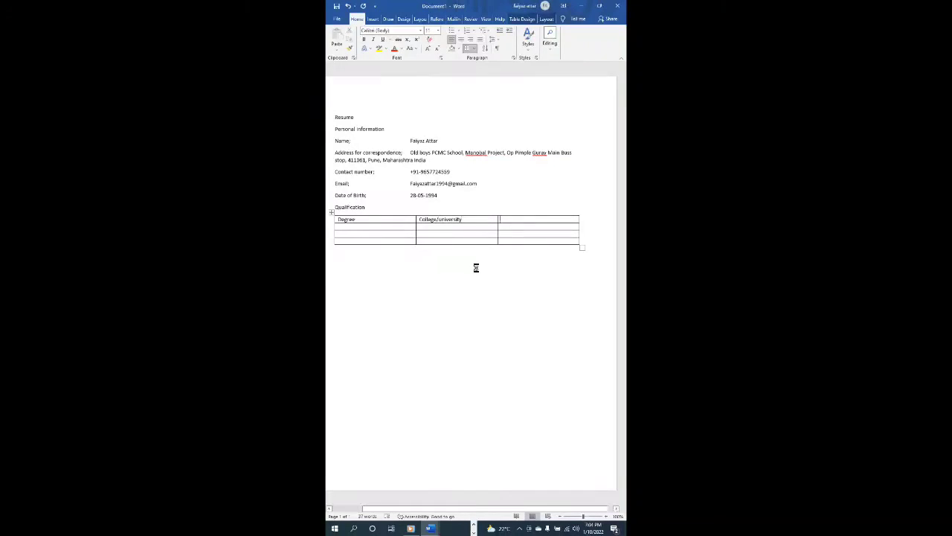
pyautogui.hotkey('shift', 'Tab')
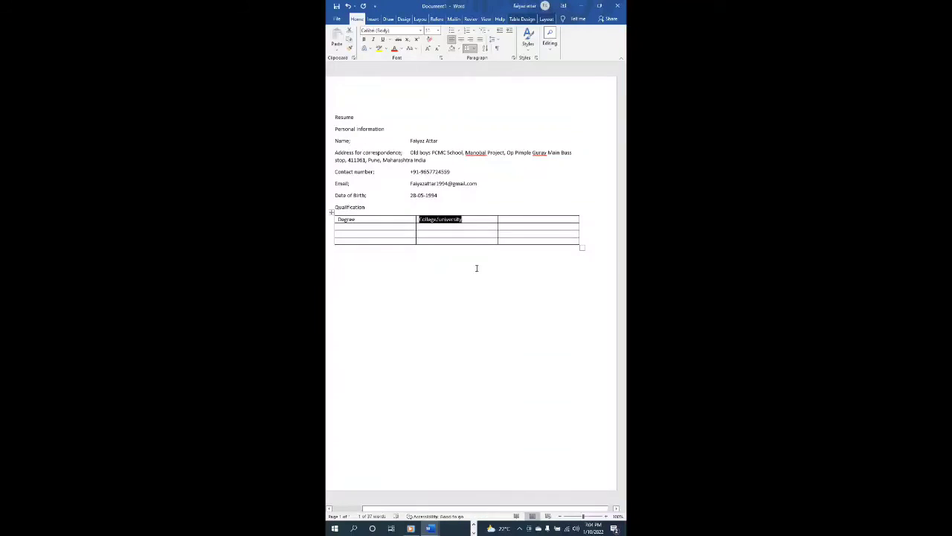
pyautogui.press('Tab')
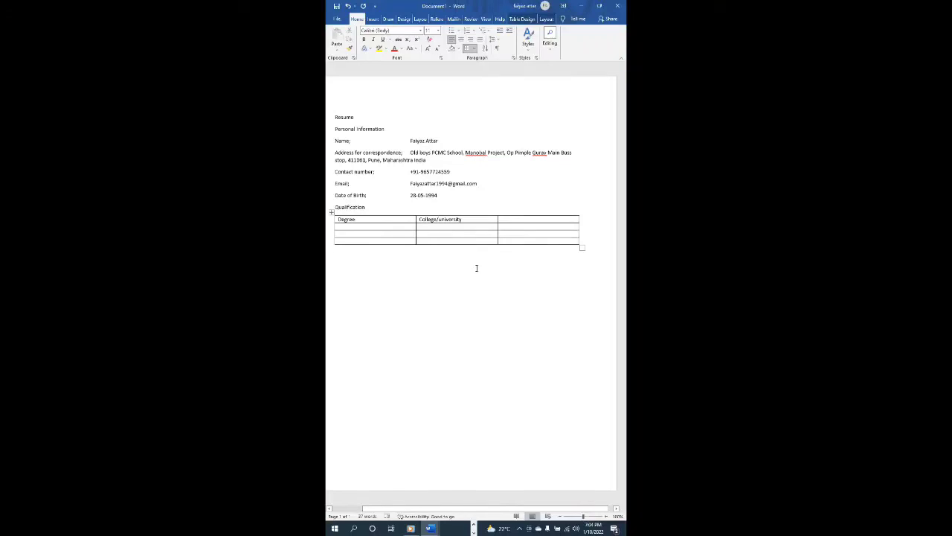
pyautogui.write('Passing')
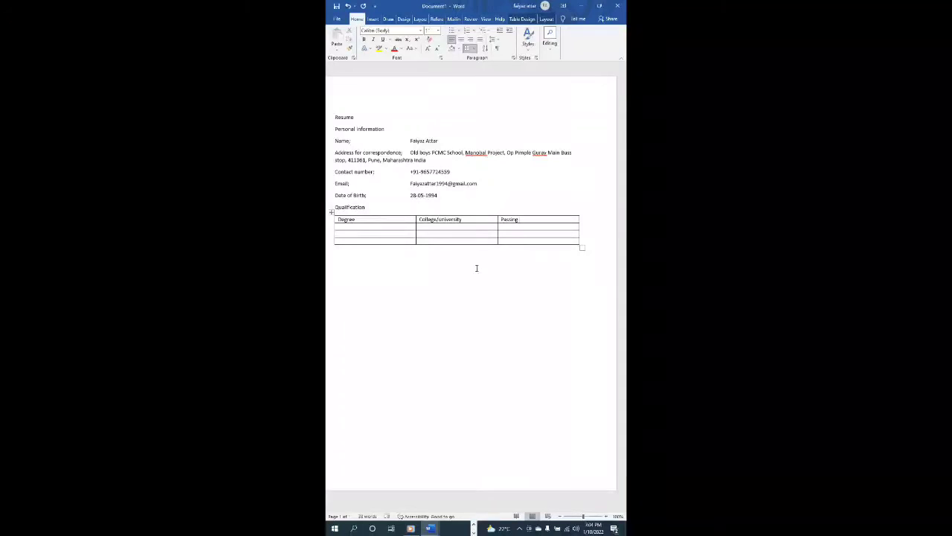
pyautogui.write(' year')
pyautogui.press('Tab')
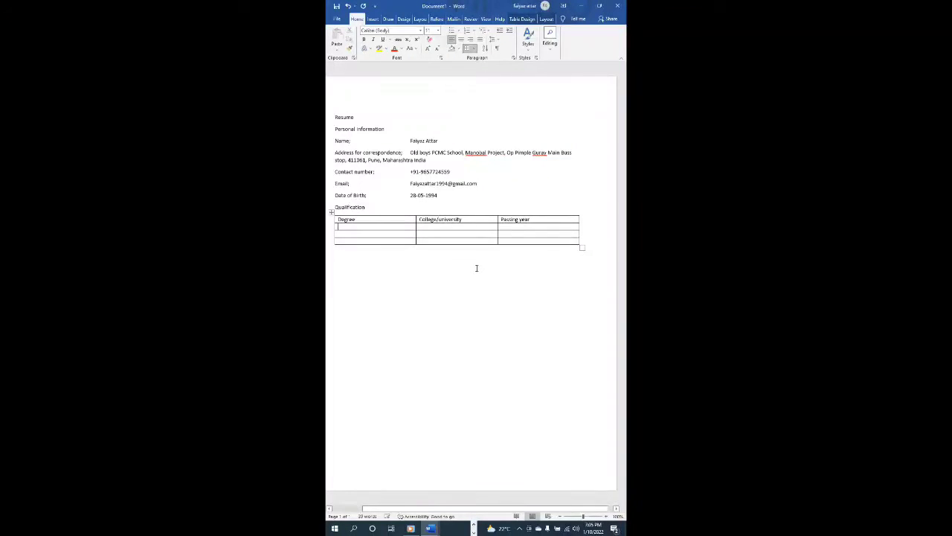
pyautogui.hotkey('shift', 'Tab')
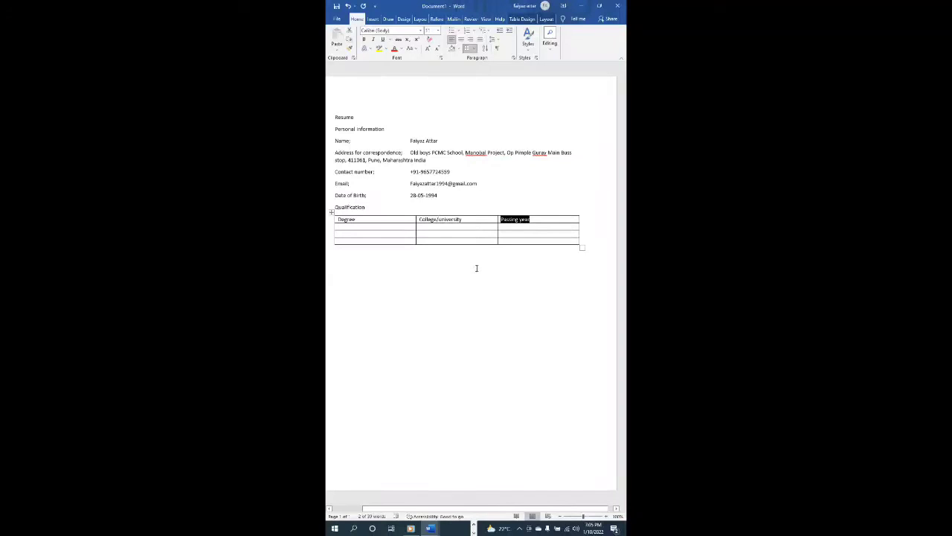
pyautogui.hotkey('shift', 'Tab')
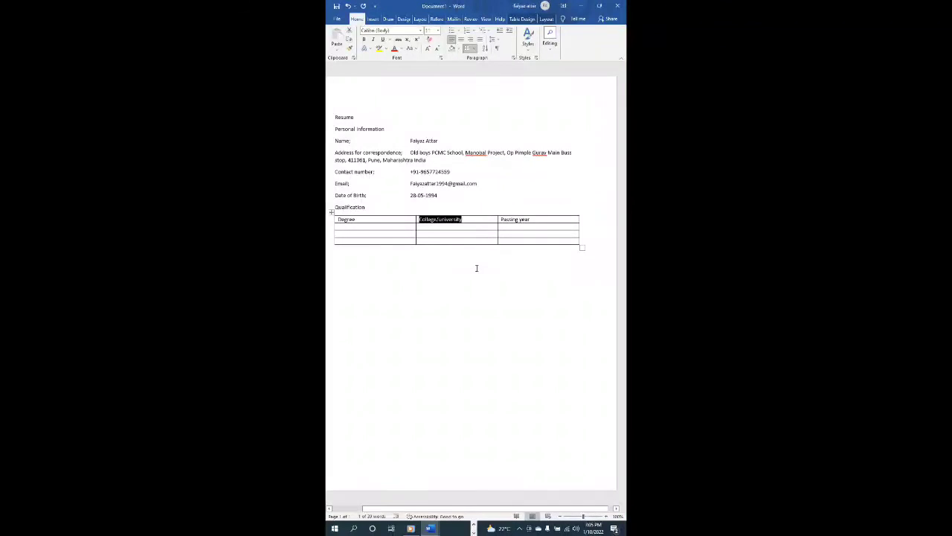
pyautogui.hotkey('shift', 'Tab')
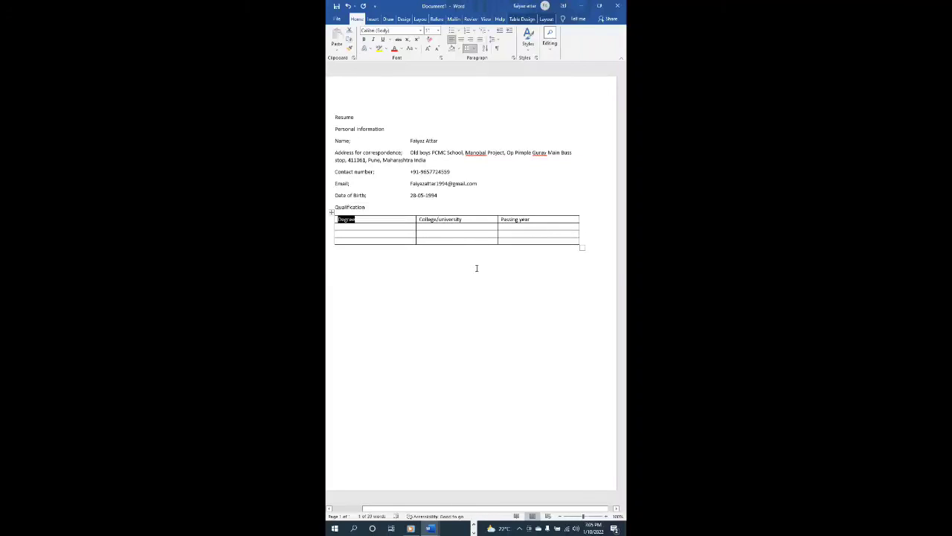
pyautogui.press('Tab')
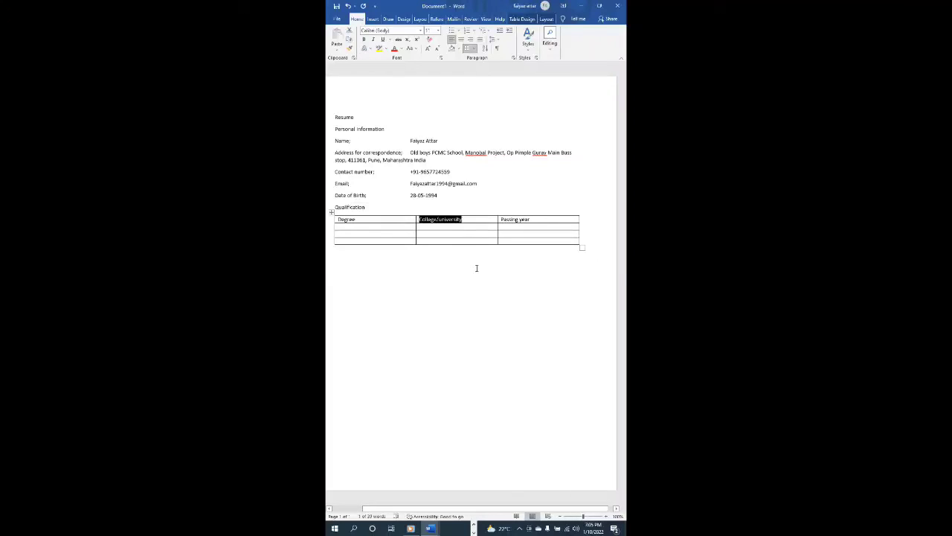
pyautogui.hotkey('shift', 'Tab')
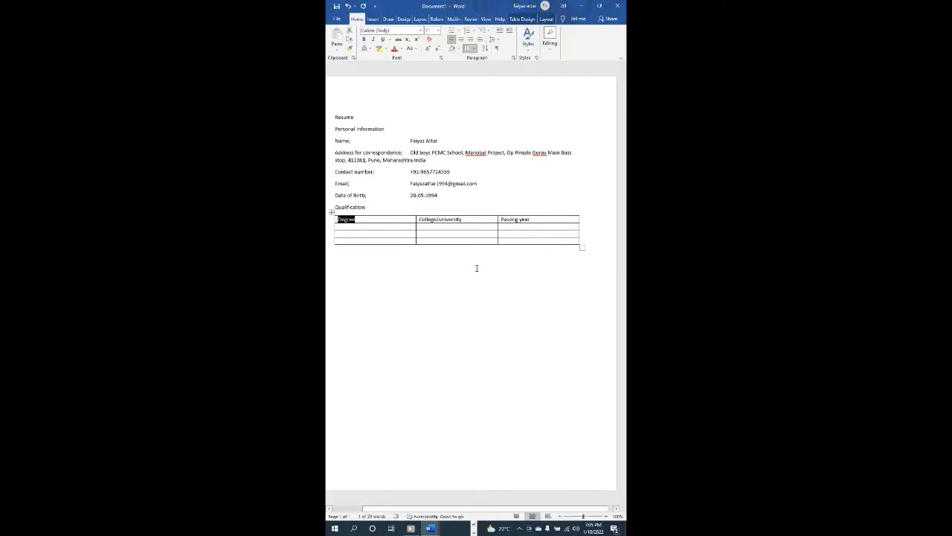
pyautogui.press('Tab')
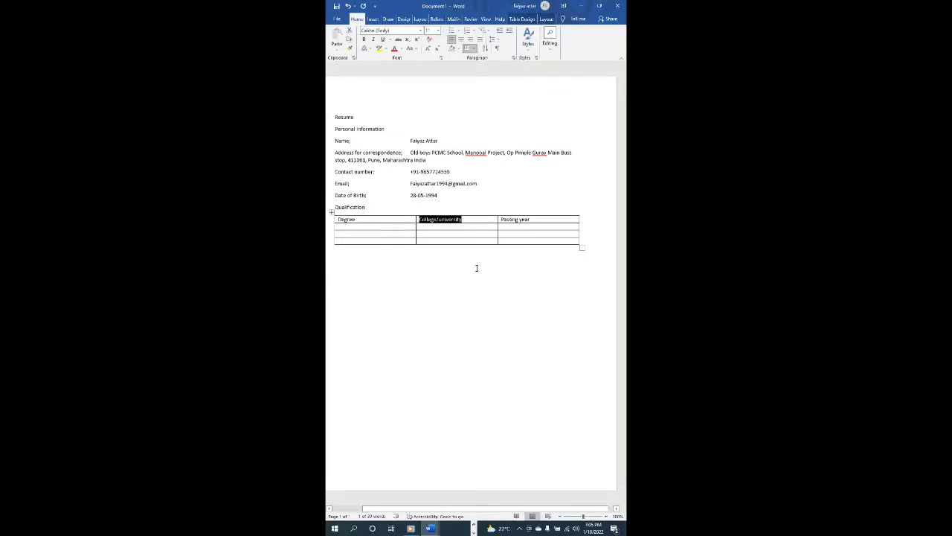
pyautogui.press('Tab')
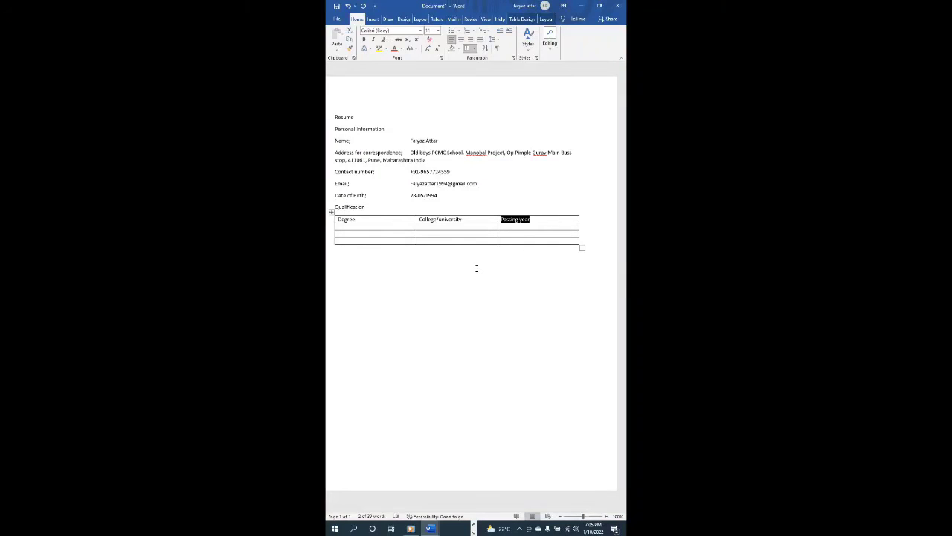
pyautogui.press('Tab')
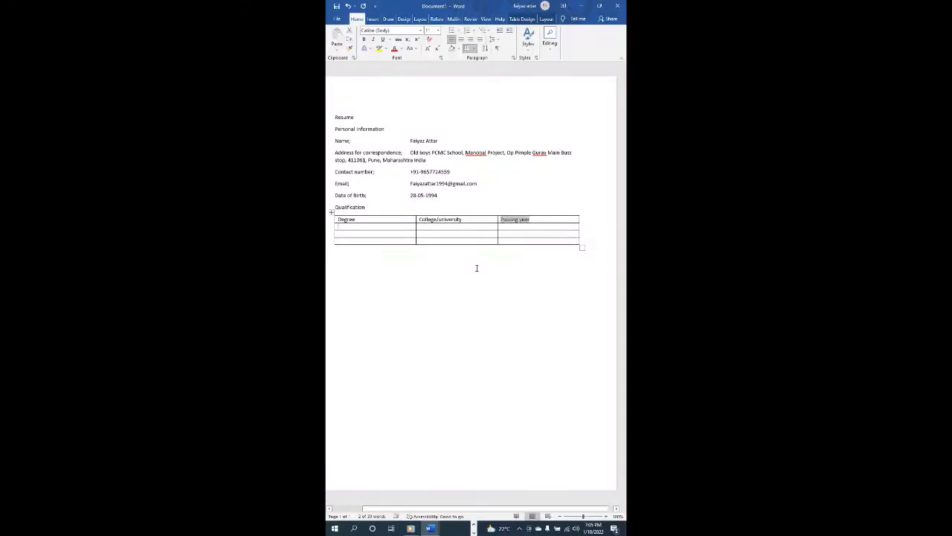
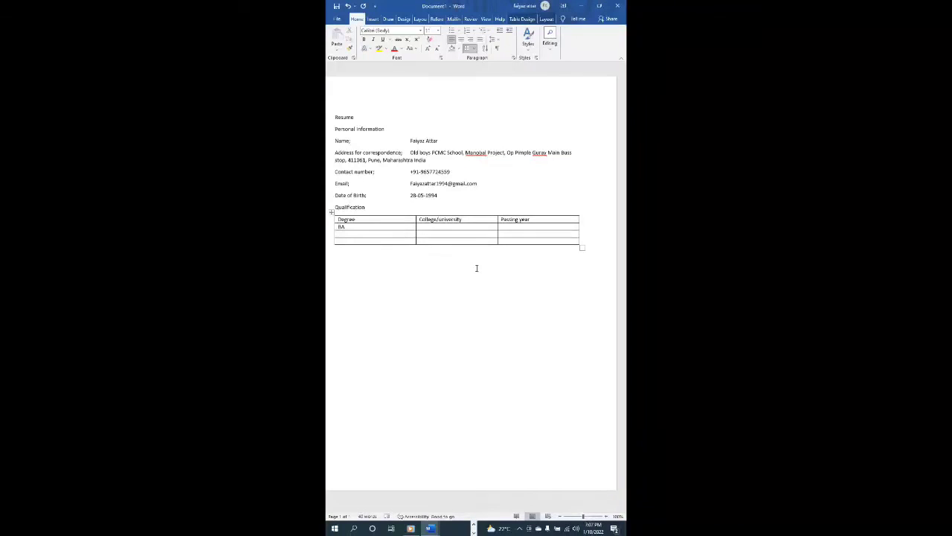
# - Enter Fergusson as the BA row's college and 2016-17 as its passing year
pyautogui.press('Tab')
pyautogui.write('ergusso')
pyautogui.press('Tab')
pyautogui.write('7')
# - Type SYJC in the Degree cell of the table's next row
pyautogui.press('Tab')
pyautogui.write('SYJC')
pyautogui.press('Tab')
# - Give the SYJC row the college 'Fergusson' and the passing year 2015
pyautogui.write('Fergusson College')
pyautogui.press('BackSpace')
pyautogui.press('BackSpace')
pyautogui.press('BackSpace')
pyautogui.press('BackSpace')
pyautogui.press('BackSpace')
pyautogui.press('BackSpace')
pyautogui.press('BackSpace')
pyautogui.press('Tab')
pyautogui.write('2015')
# - Enter Matriculation in the last row with school 'Netoji subhashchandra Bos'
pyautogui.write('M')
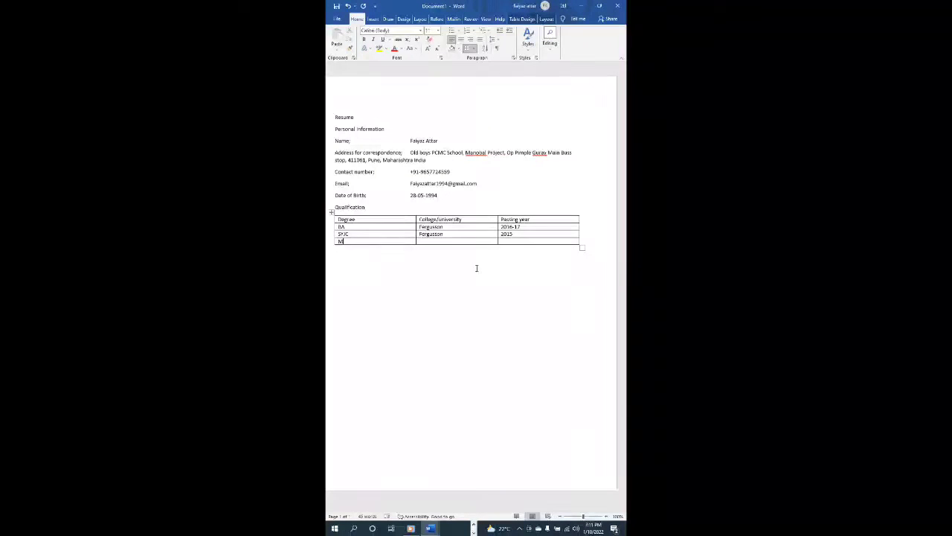
pyautogui.write('atriculation')
pyautogui.press('Tab')
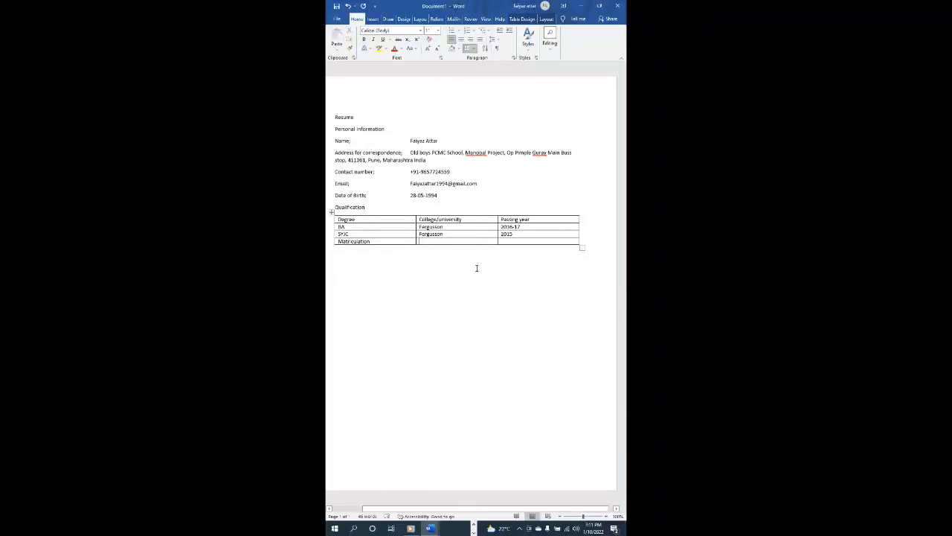
pyautogui.hotkey('shift', 'Tab')
pyautogui.press('Tab')
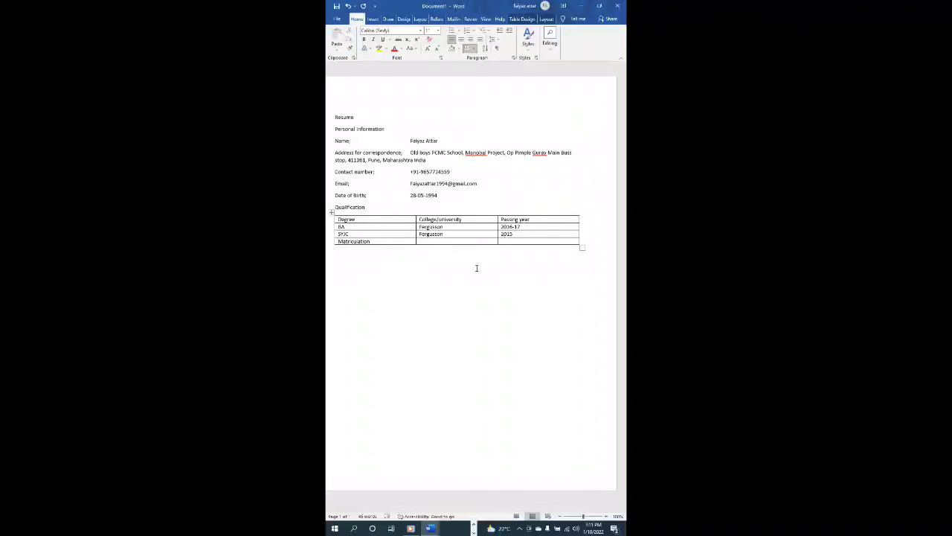
pyautogui.write('Neto')
pyautogui.write('ji')
pyautogui.write(' subhash')
pyautogui.write('chan')
pyautogui.write('dr')
pyautogui.write('a Bos')
# - Set the Matriculation row's passing year to 2012, then switch to another open window
pyautogui.press('Tab')
pyautogui.write('2012')
pyautogui.hotkey('alt', 'Tab')
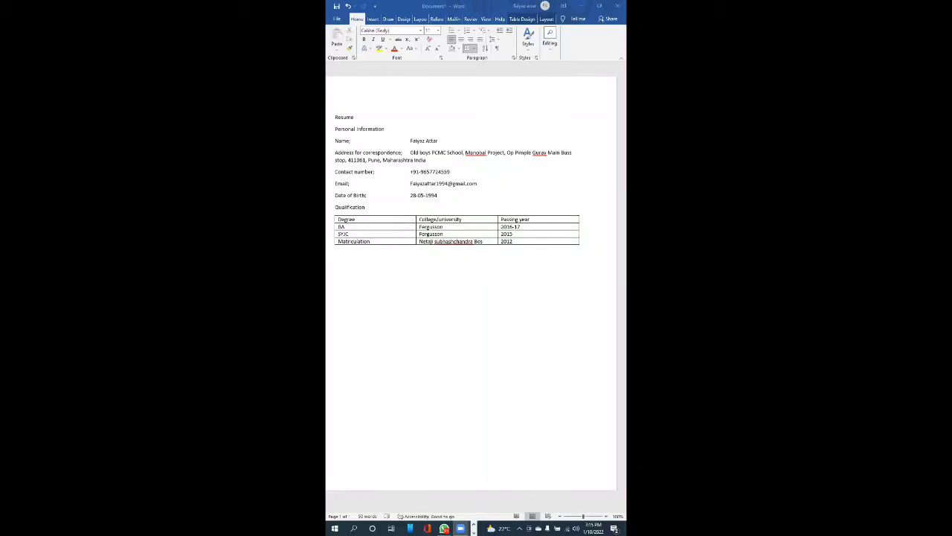
# - Bring the resume document back into focus
pyautogui.click(477, 268)
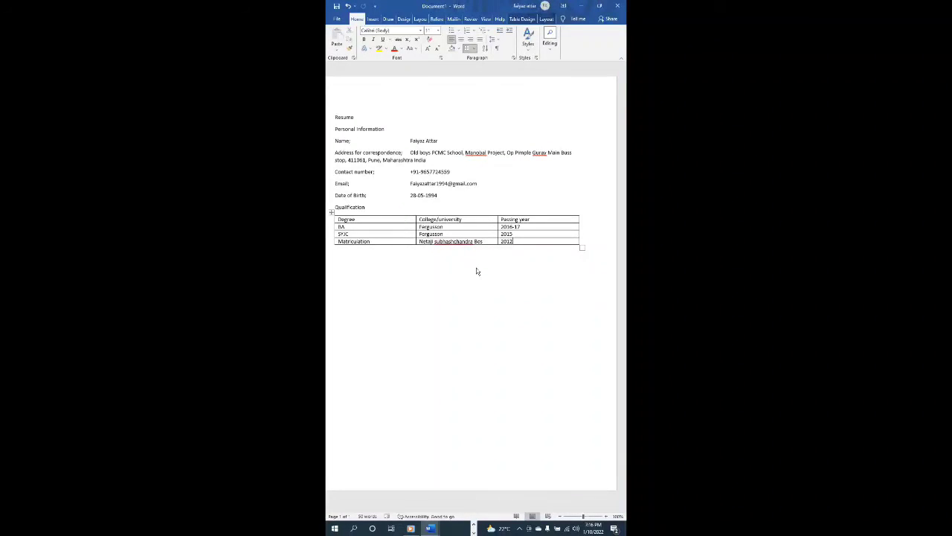
# - Type 'Objective:' on the empty line below the Qualification table
pyautogui.click(477, 267)
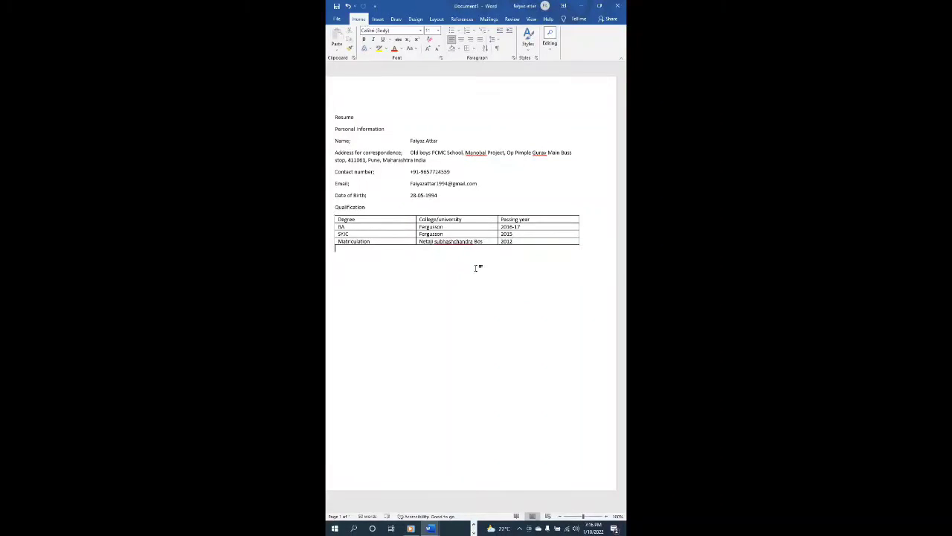
pyautogui.press('Up')
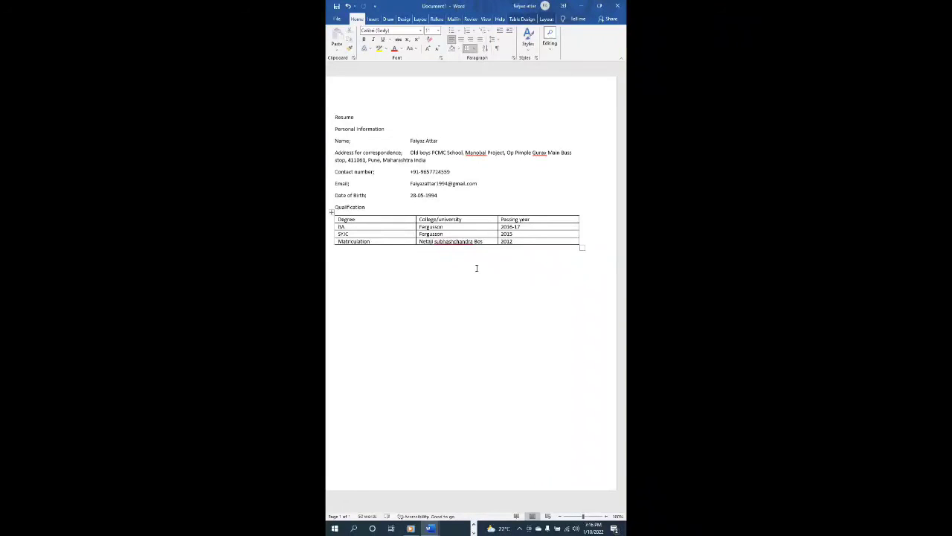
pyautogui.click(477, 267)
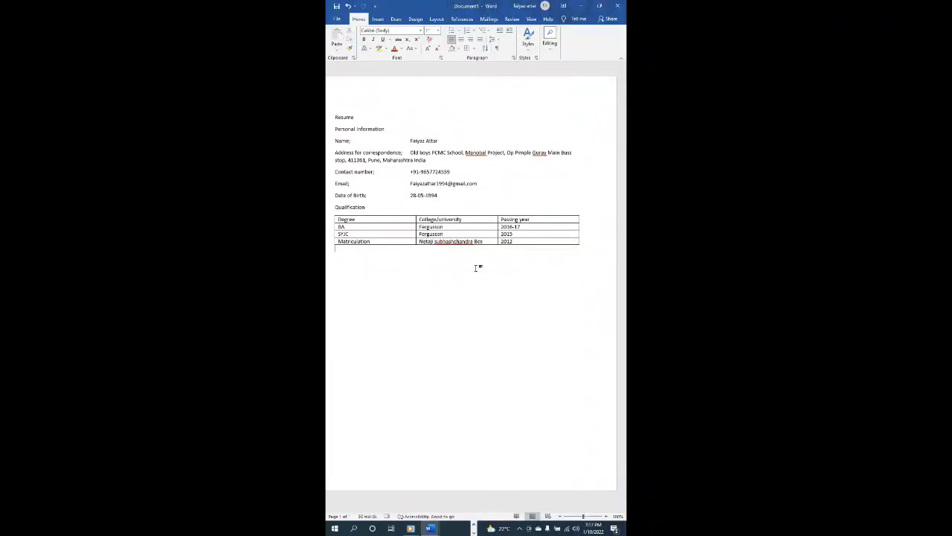
pyautogui.write('Objective:')
# - Switch from Word to another open window with Alt+Tab
pyautogui.hotkey('alt', 'Tab')
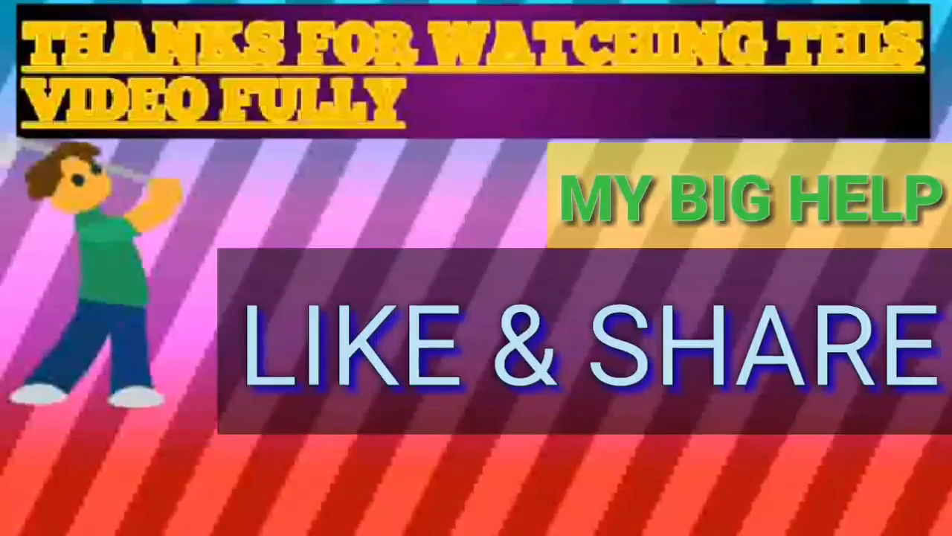